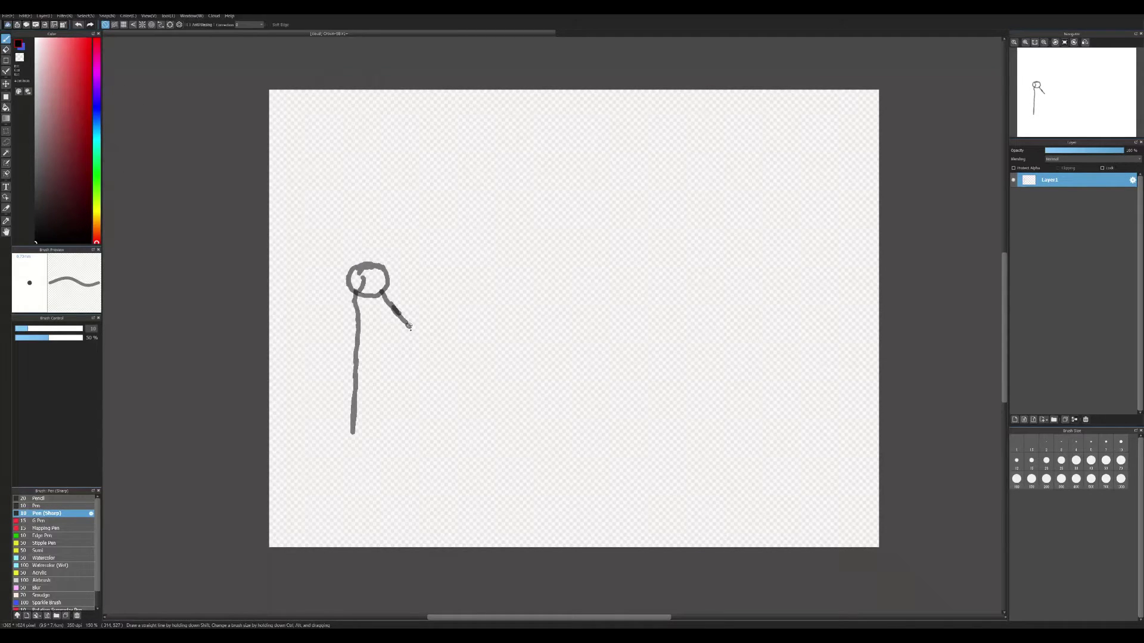
Step: Sketch the crown's zigzag top edge with round balls on its remaining tips
{"action": "left_click_drag", "start_coordinate": [421, 339], "coordinate": [447, 307]}
{"action": "left_click_drag", "start_coordinate": [436, 326], "coordinate": [486, 289]}
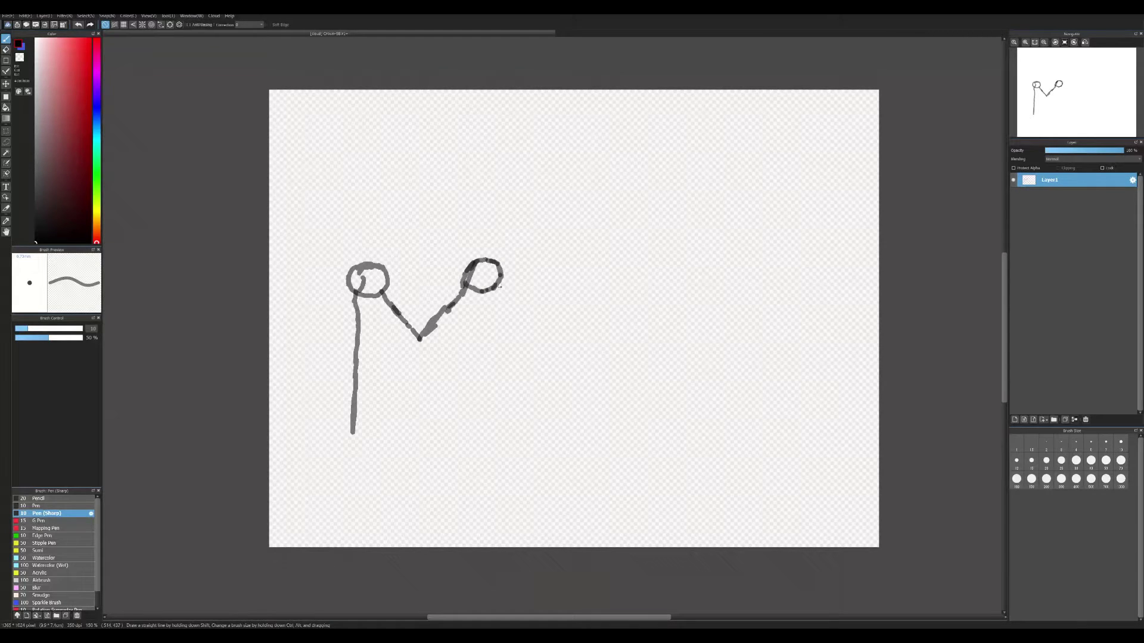
{"action": "left_click_drag", "start_coordinate": [496, 287], "coordinate": [508, 309]}
{"action": "mouse_move", "coordinate": [507, 309]}
{"action": "left_mouse_down"}
{"action": "mouse_move", "coordinate": [536, 316]}
{"action": "mouse_move", "coordinate": [563, 291]}
{"action": "left_mouse_up"}
{"action": "left_click_drag", "start_coordinate": [577, 260], "coordinate": [573, 260]}
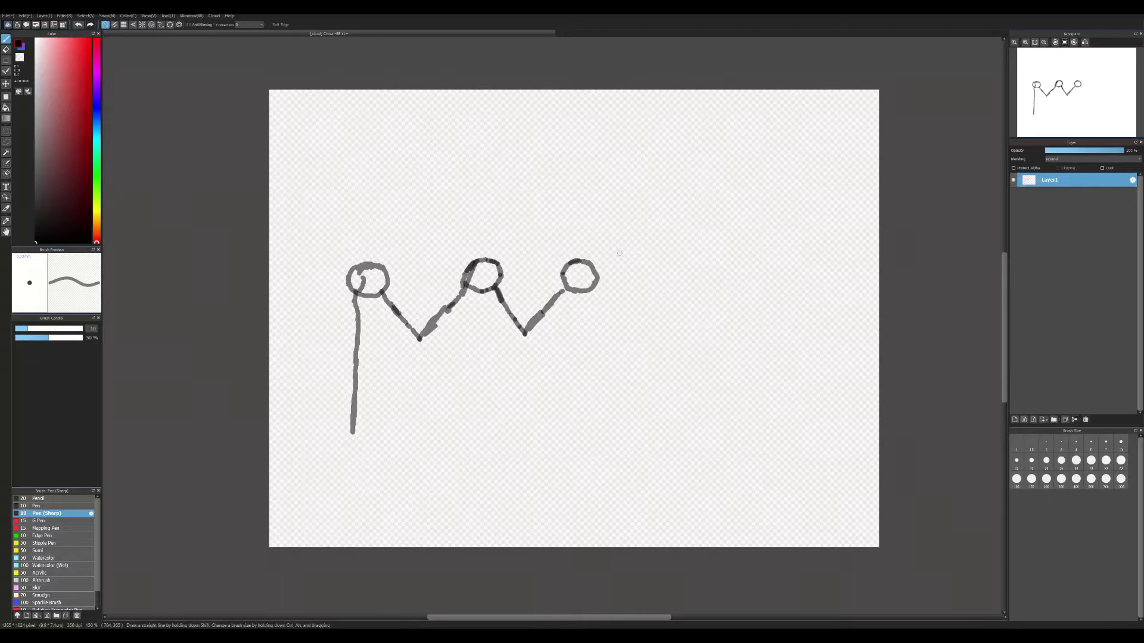
{"action": "left_click_drag", "start_coordinate": [594, 292], "coordinate": [648, 290]}
{"action": "left_click_drag", "start_coordinate": [655, 274], "coordinate": [677, 262]}
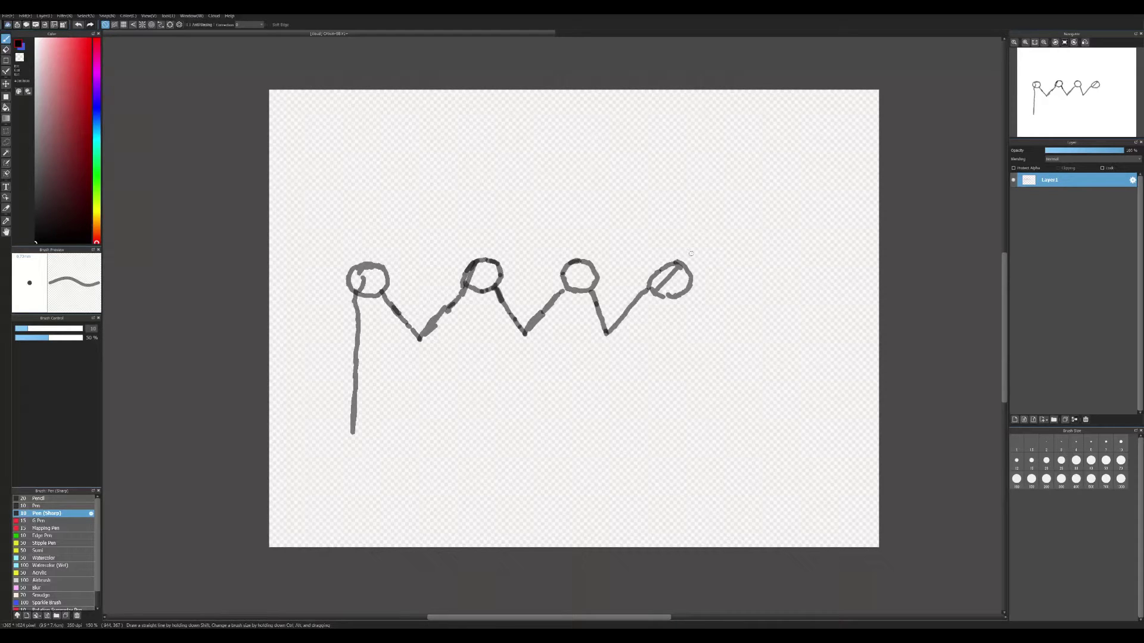
Step: Sketch the crown's other side and bottom edge, and add a narrow base band with rounded ends below it
{"action": "left_click_drag", "start_coordinate": [687, 292], "coordinate": [676, 394]}
{"action": "left_click_drag", "start_coordinate": [678, 392], "coordinate": [350, 434]}
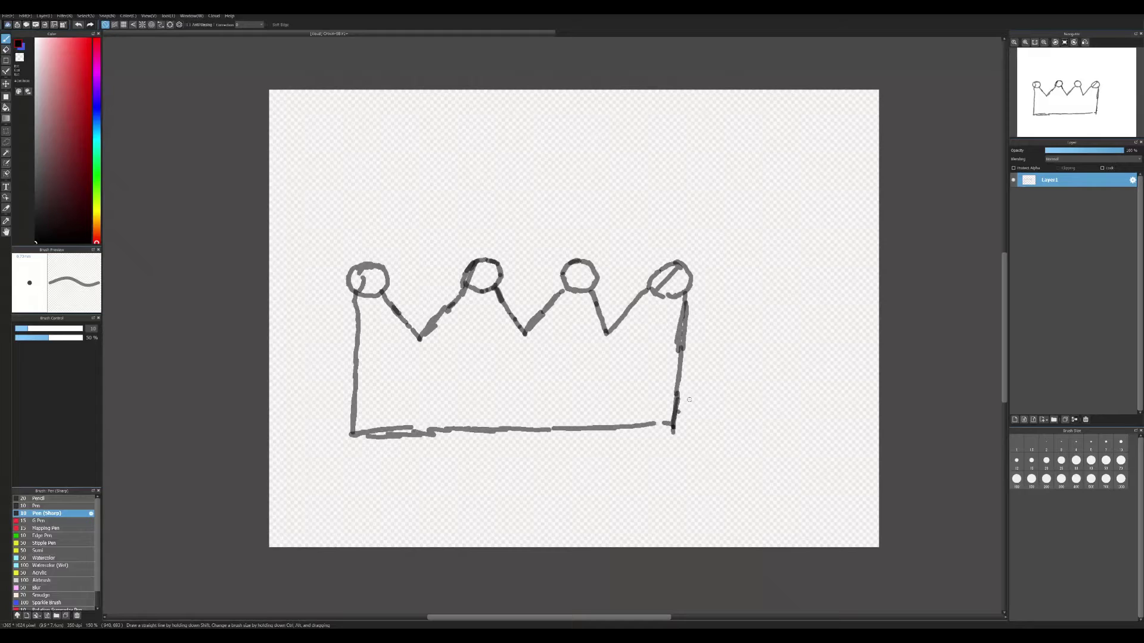
{"action": "left_click_drag", "start_coordinate": [355, 434], "coordinate": [350, 451]}
{"action": "left_click_drag", "start_coordinate": [673, 431], "coordinate": [593, 453]}
{"action": "left_click_drag", "start_coordinate": [349, 451], "coordinate": [654, 448]}
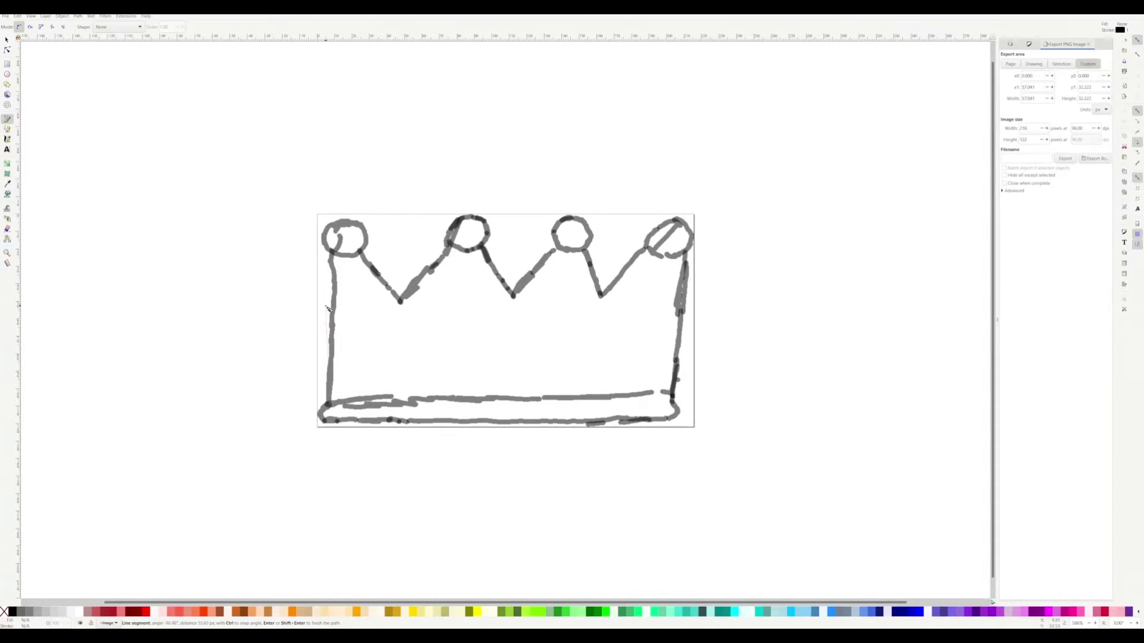
Step: Switch to Inkscape and trace the crown body as a straight-segment path through the tips, valleys and base corners
{"action": "left_click", "coordinate": [334, 253]}
{"action": "left_click", "coordinate": [557, 248]}
{"action": "left_click", "coordinate": [585, 249]}
{"action": "left_click", "coordinate": [600, 295]}
{"action": "left_click", "coordinate": [645, 246]}
{"action": "left_click", "coordinate": [685, 419]}
{"action": "left_click", "coordinate": [330, 419]}
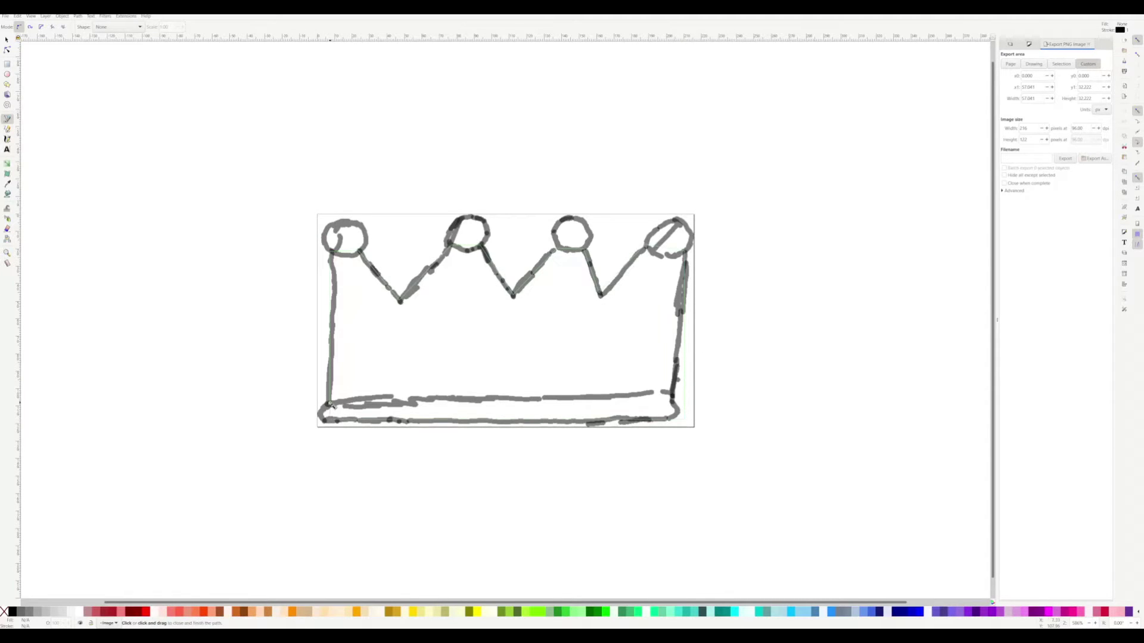
Step: Bend the short segments at both ends of the crown's base outward into rounded ends
{"action": "left_click", "coordinate": [7, 51]}
{"action": "scroll", "coordinate": [330, 407], "scroll_direction": "up", "scroll_amount": 6}
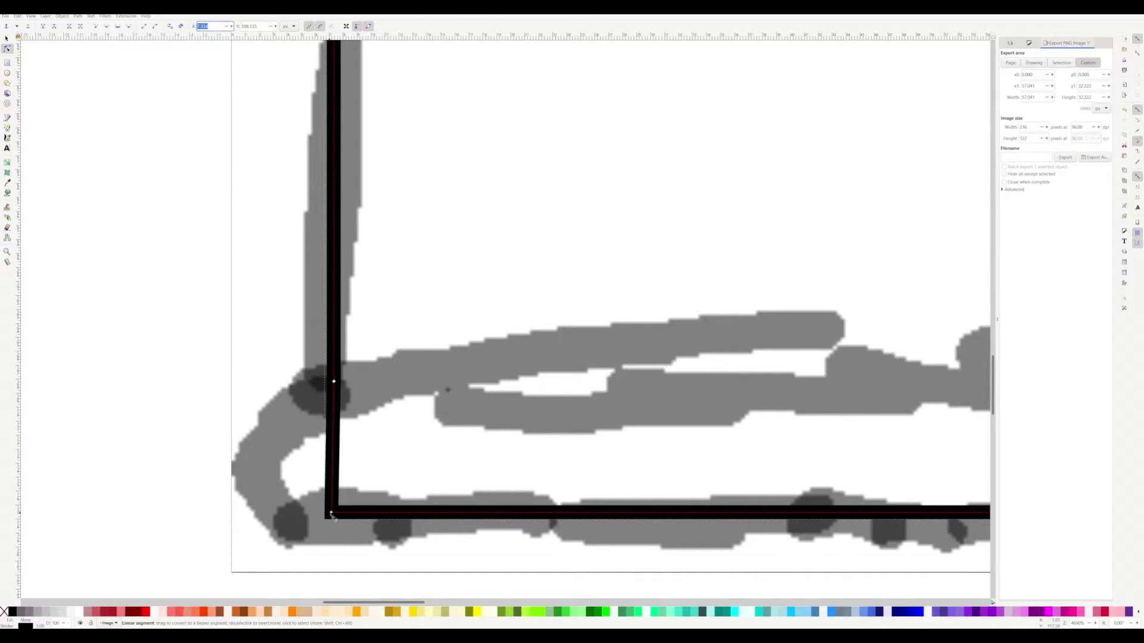
{"action": "left_click_drag", "start_coordinate": [332, 459], "coordinate": [223, 511]}
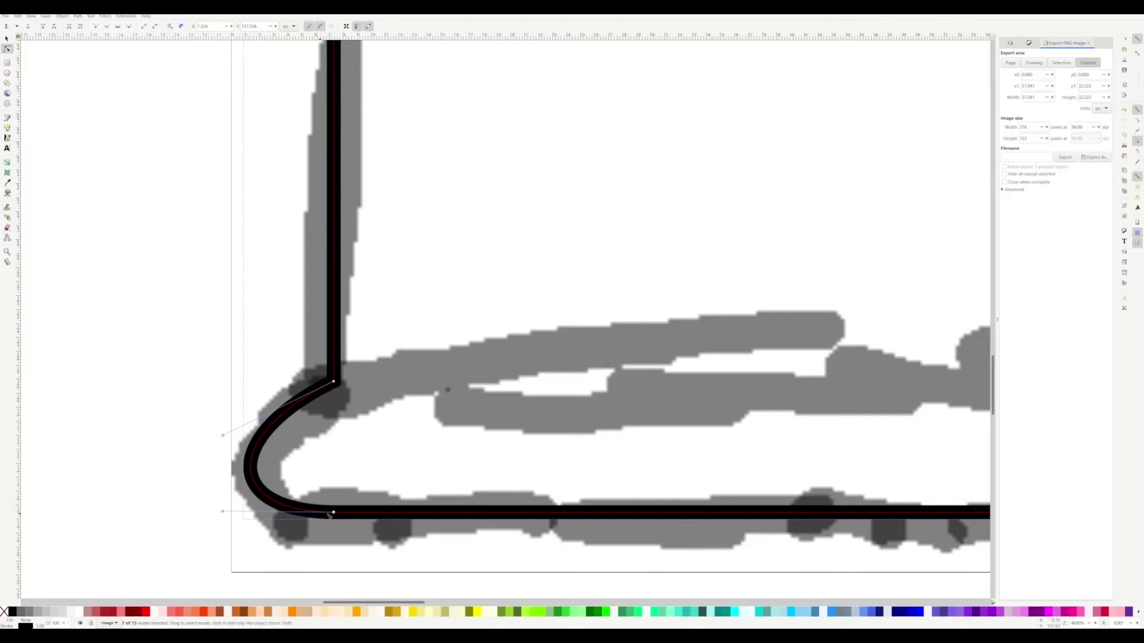
{"action": "left_click", "coordinate": [108, 28]}
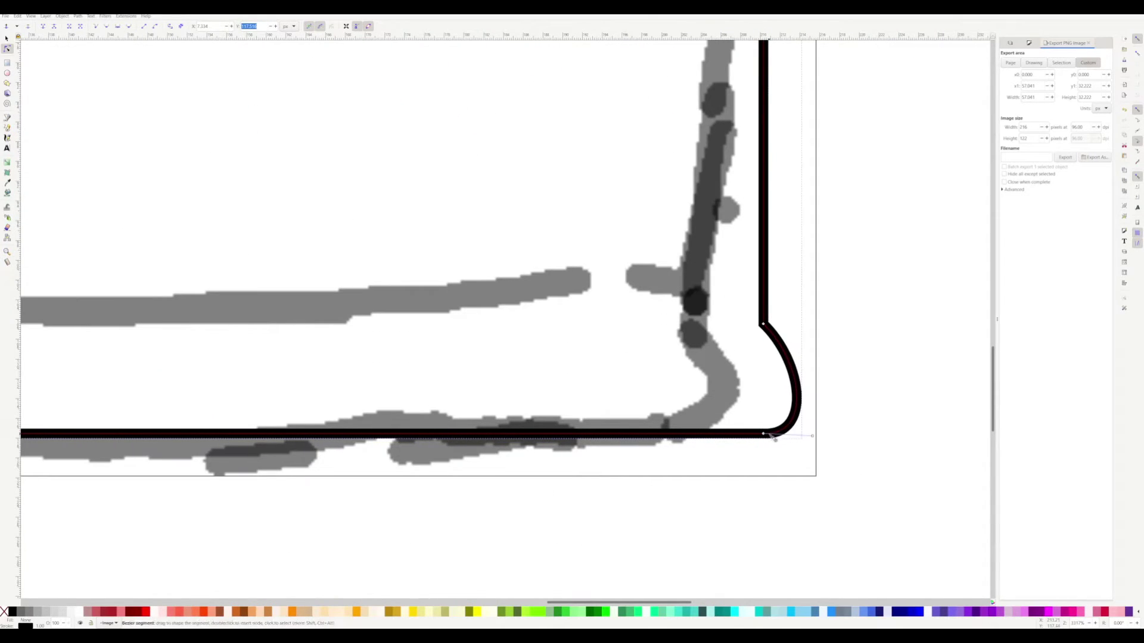
{"action": "left_click_drag", "start_coordinate": [803, 362], "coordinate": [801, 327]}
{"action": "scroll", "coordinate": [802, 327], "scroll_direction": "up", "scroll_amount": 3}
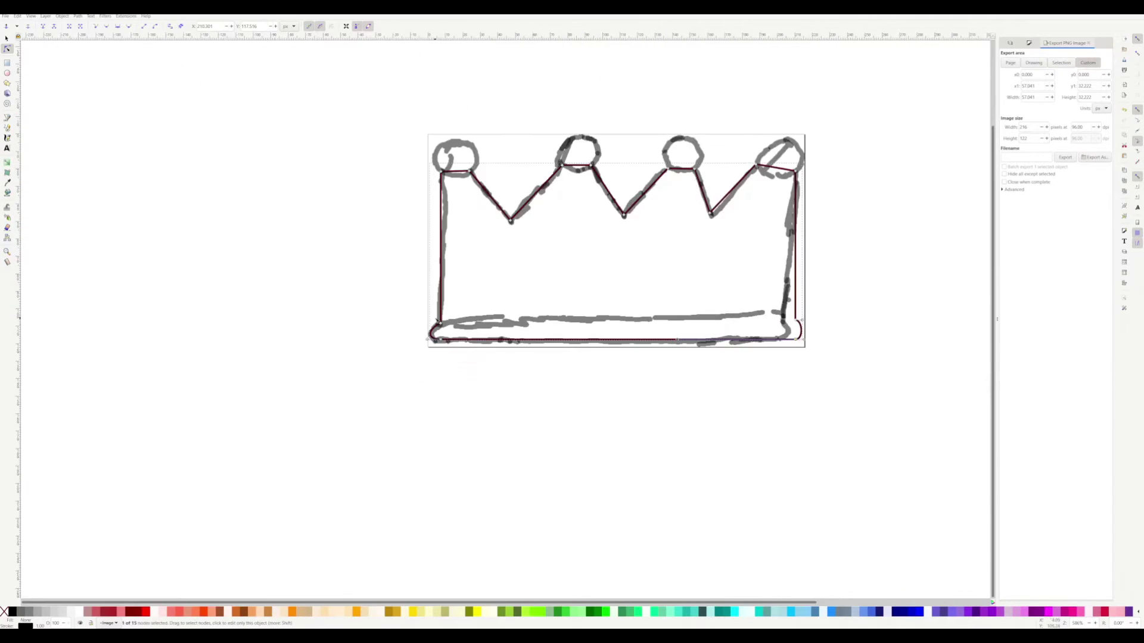
{"action": "left_click_drag", "start_coordinate": [366, 471], "coordinate": [371, 362]}
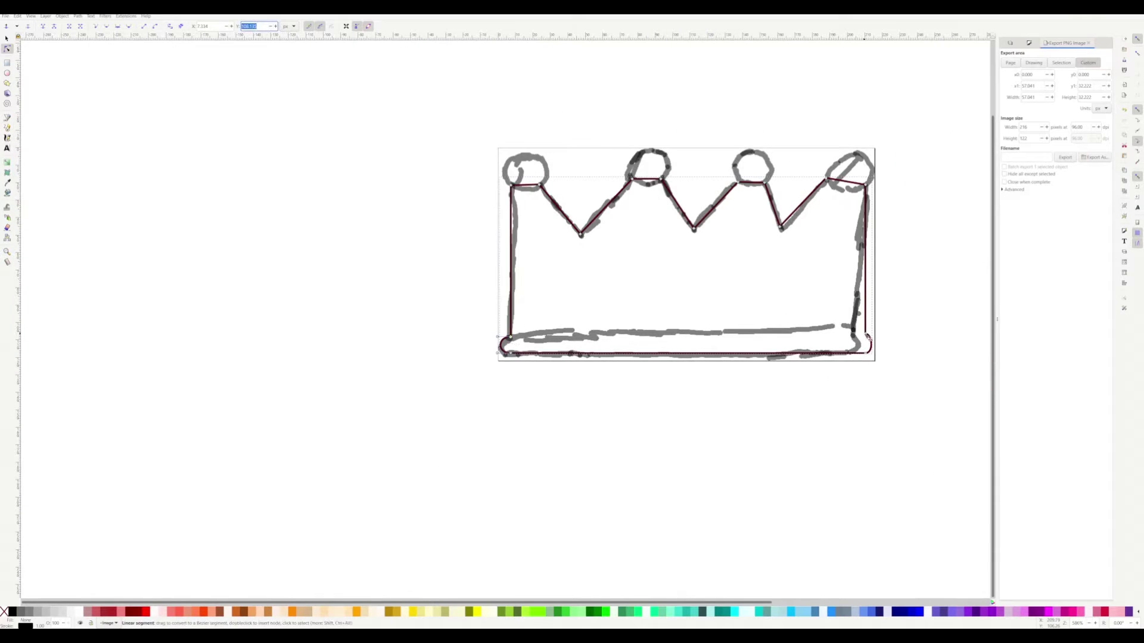
Step: Trace the crown's first ball as a closed four-point path and smooth its nodes into an ellipse
{"action": "key", "text": "b"}
{"action": "scroll", "coordinate": [509, 336], "scroll_direction": "up", "scroll_amount": 4}
{"action": "scroll", "coordinate": [554, 341], "scroll_direction": "right", "scroll_amount": 10}
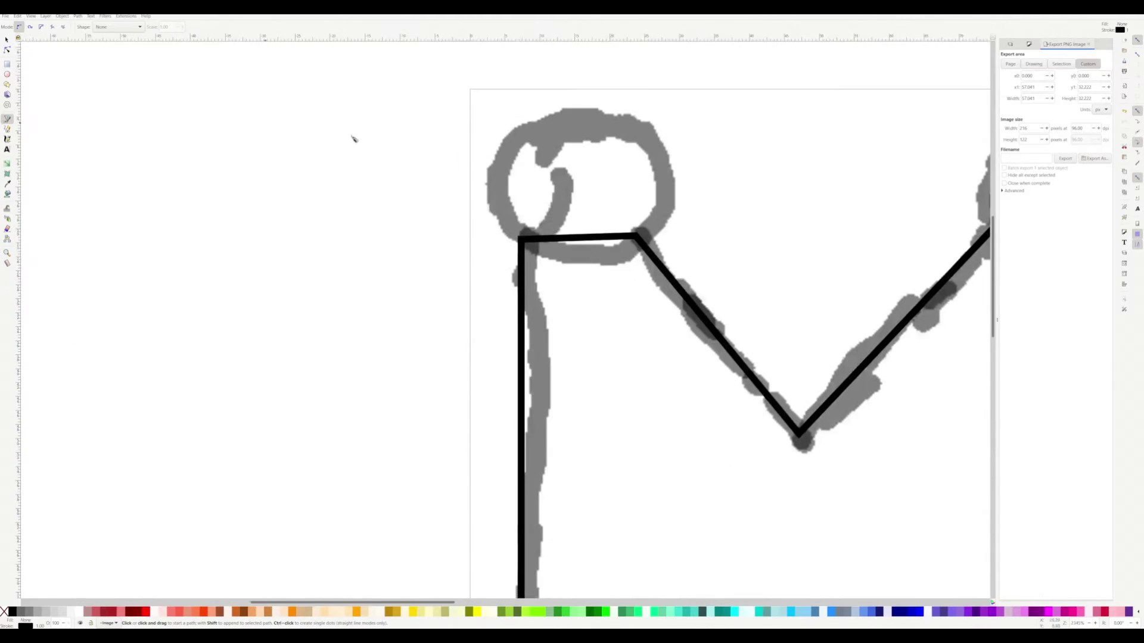
{"action": "left_click", "coordinate": [582, 122]}
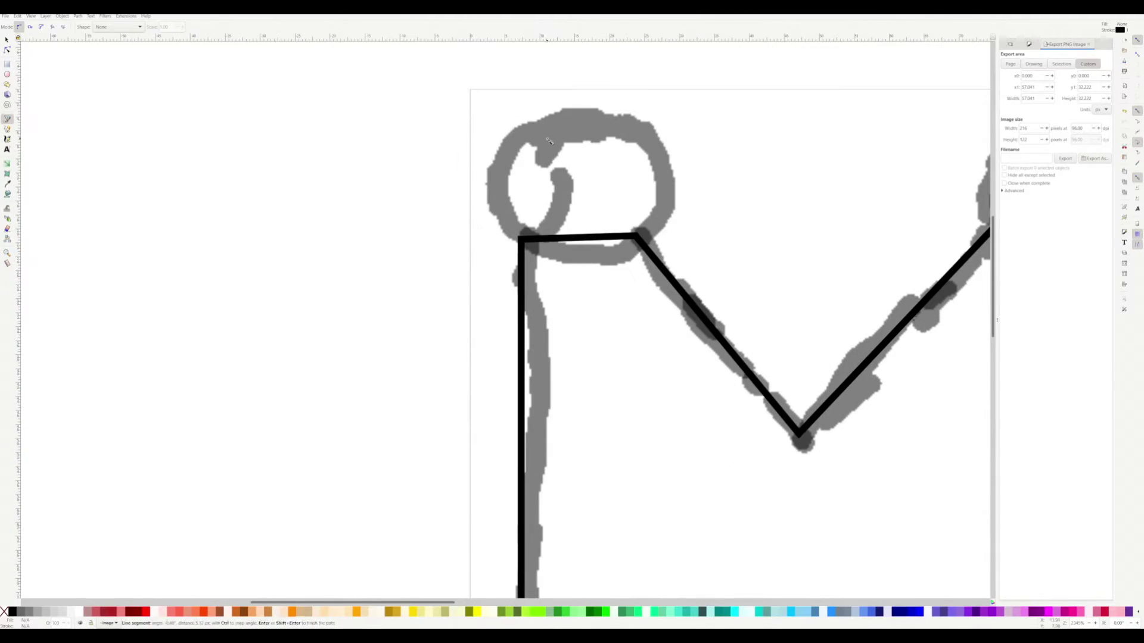
{"action": "left_click", "coordinate": [666, 189]}
{"action": "left_click", "coordinate": [583, 123]}
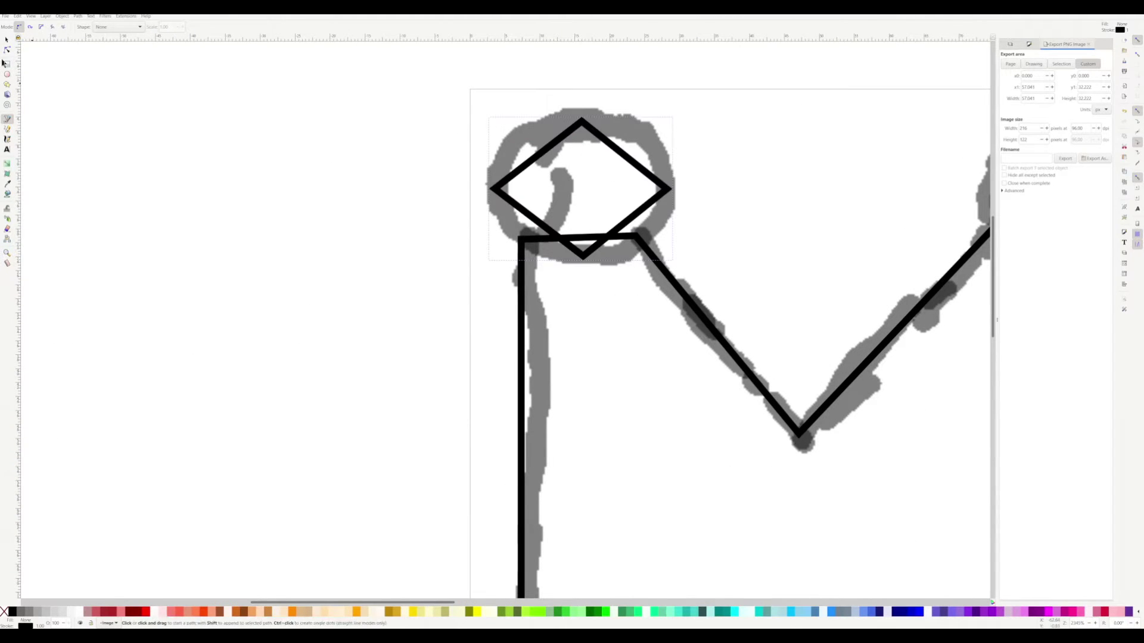
{"action": "key", "text": "n"}
{"action": "key", "text": "ctrl+a"}
{"action": "left_click", "coordinate": [112, 28]}
Step: Trace the crown's second ball as a closed four-point path and smooth it into a round shape
{"action": "scroll", "coordinate": [215, 69], "scroll_direction": "right", "scroll_amount": 10}
{"action": "key", "text": "b"}
{"action": "left_click", "coordinate": [658, 97]}
{"action": "left_click", "coordinate": [721, 164]}
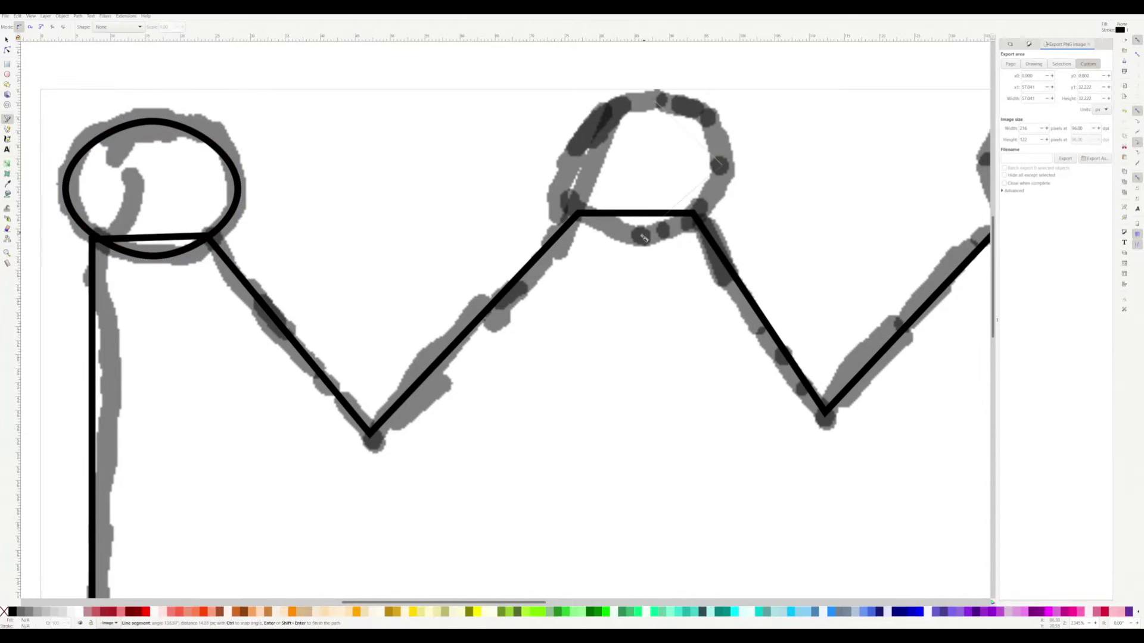
{"action": "left_click", "coordinate": [658, 101]}
{"action": "key", "text": "ctrl+l"}
Step: Trace the crown's third ball as a closed four-point path and smooth it into a round shape
{"action": "scroll", "coordinate": [471, 106], "scroll_direction": "right", "scroll_amount": 10}
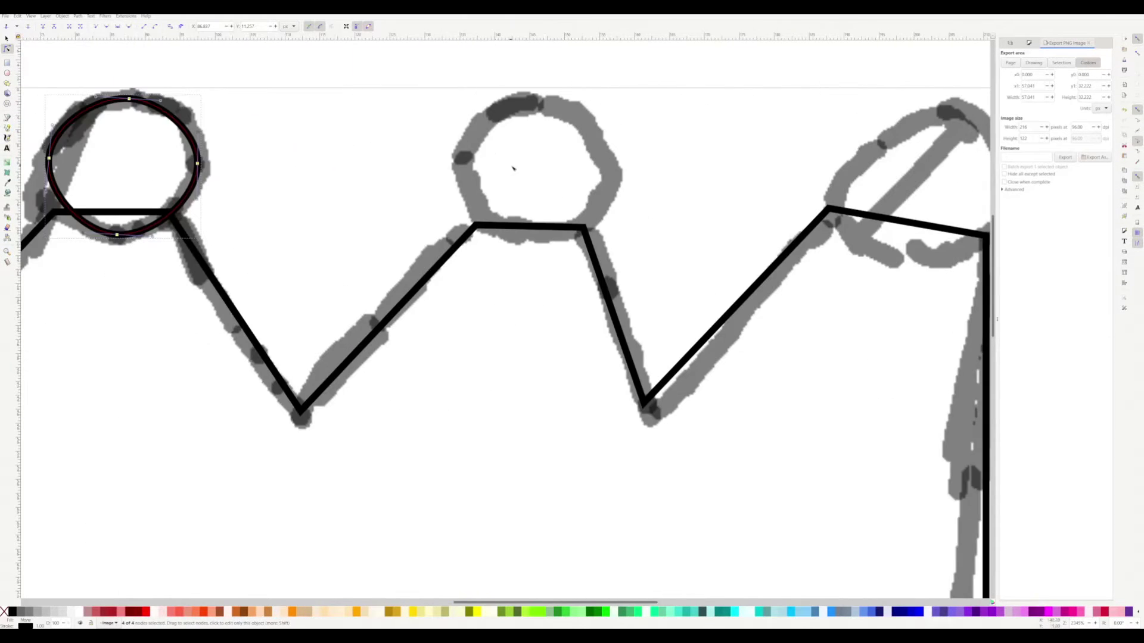
{"action": "left_click", "coordinate": [469, 108]}
{"action": "left_click", "coordinate": [538, 176]}
{"action": "left_click", "coordinate": [463, 232]}
{"action": "left_click", "coordinate": [468, 107]}
{"action": "key", "text": "ctrl+l"}
Step: Trace and smooth the crown's fourth ball, and enlarge it to reach both tip corners
{"action": "scroll", "coordinate": [830, 141], "scroll_direction": "right", "scroll_amount": 2}
{"action": "left_click", "coordinate": [810, 115]}
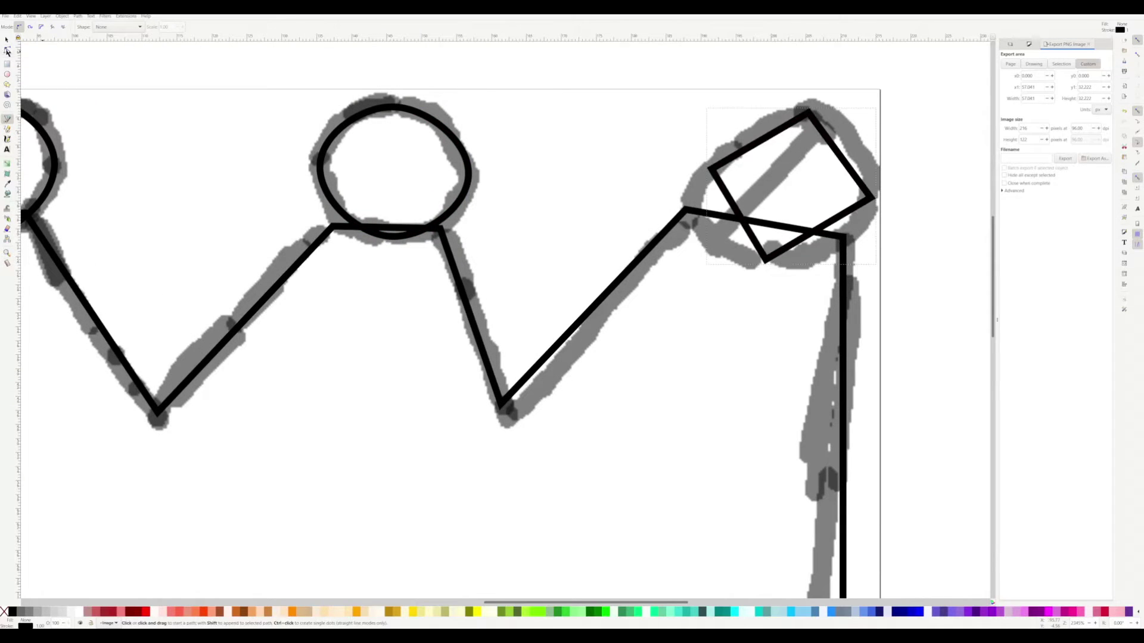
{"action": "key", "text": "s"}
{"action": "key", "text": "ctrl+l"}
{"action": "left_click_drag", "start_coordinate": [703, 103], "coordinate": [673, 96]}
Step: Enlarge the crown's third ball and adjust its side and bottom nodes so it covers the flat tip
{"action": "left_click", "coordinate": [450, 133]}
{"action": "left_click_drag", "start_coordinate": [314, 243], "coordinate": [293, 245]}
{"action": "left_click_drag", "start_coordinate": [475, 244], "coordinate": [485, 249]}
{"action": "left_click_drag", "start_coordinate": [391, 98], "coordinate": [391, 88]}
{"action": "left_click", "coordinate": [7, 49]}
{"action": "left_click_drag", "start_coordinate": [292, 170], "coordinate": [298, 165]}
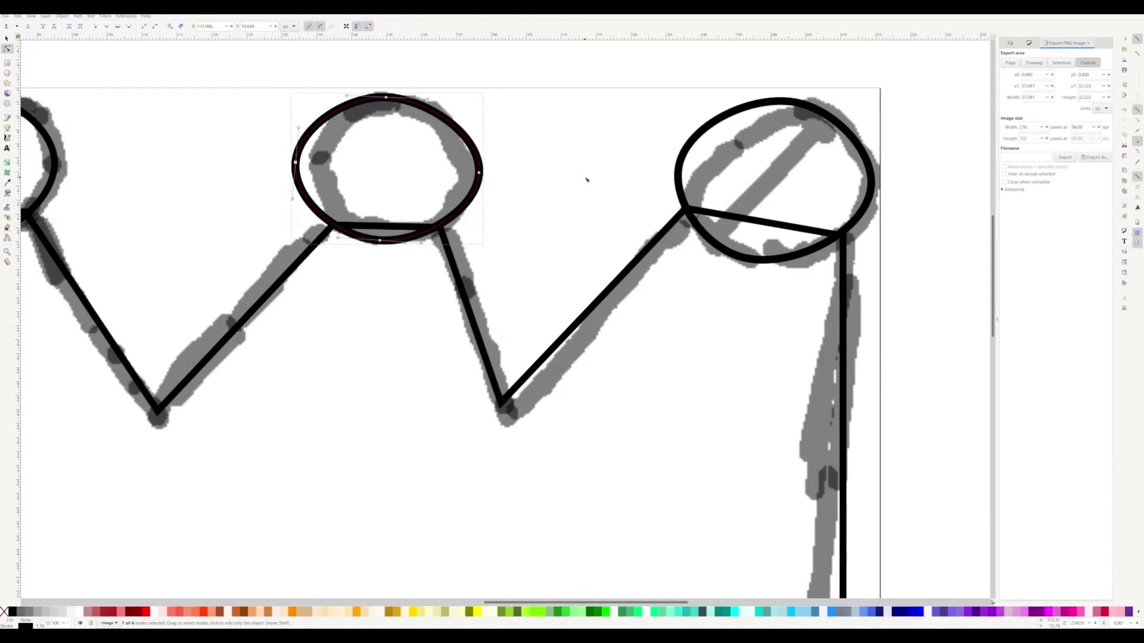
{"action": "scroll", "coordinate": [587, 180], "scroll_direction": "left", "scroll_amount": 13}
{"action": "left_click_drag", "start_coordinate": [690, 240], "coordinate": [692, 250]}
{"action": "scroll", "coordinate": [588, 112], "scroll_direction": "right", "scroll_amount": 7}
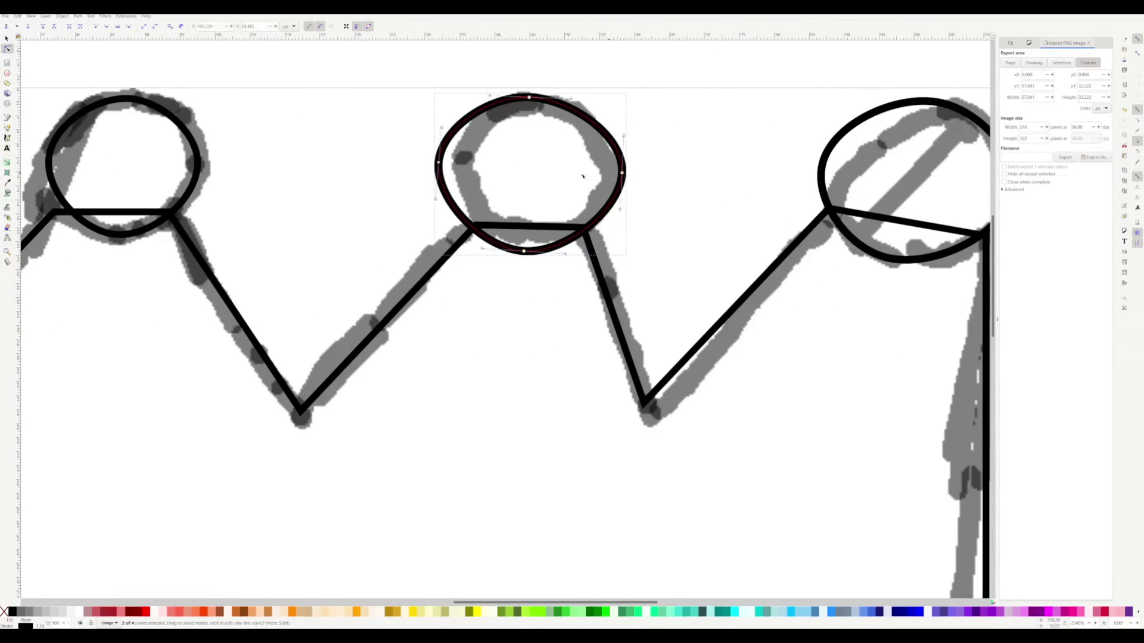
{"action": "scroll", "coordinate": [465, 199], "scroll_direction": "left", "scroll_amount": 4}
{"action": "left_click", "coordinate": [428, 196]}
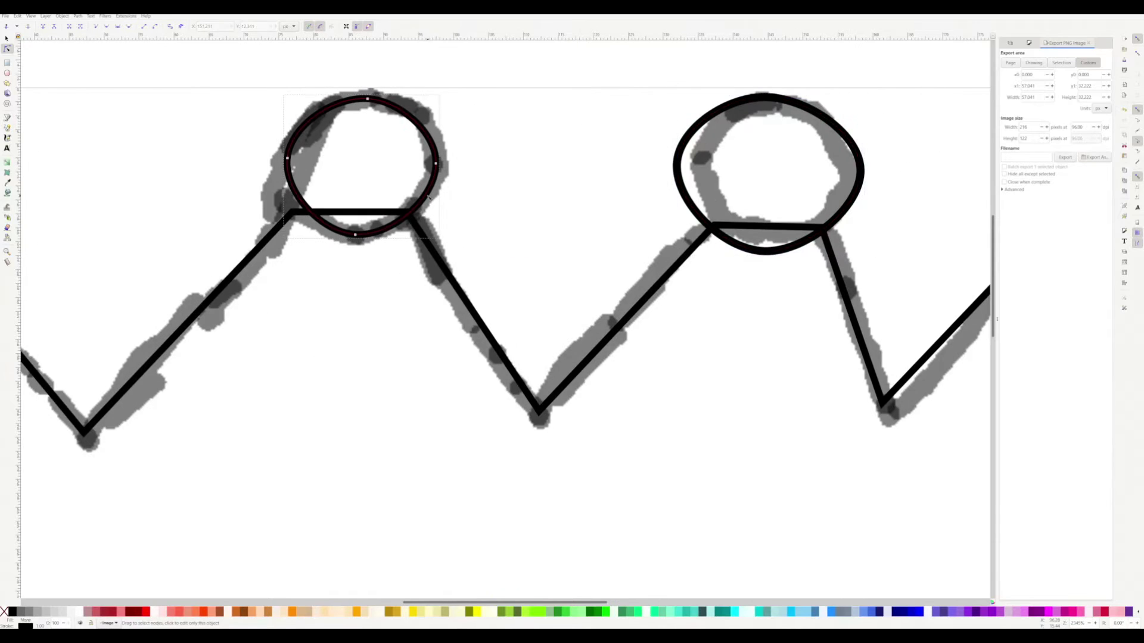
{"action": "left_click", "coordinate": [7, 39]}
{"action": "left_click_drag", "start_coordinate": [291, 179], "coordinate": [277, 169]}
{"action": "key", "text": "ctrl+z"}
Step: Pull the second ball's bottom node slightly downward and select the first ball's bottom node
{"action": "left_click", "coordinate": [7, 49]}
{"action": "left_click_drag", "start_coordinate": [345, 235], "coordinate": [345, 243]}
{"action": "scroll", "coordinate": [400, 226], "scroll_direction": "left", "scroll_amount": 6}
{"action": "left_click", "coordinate": [216, 249]}
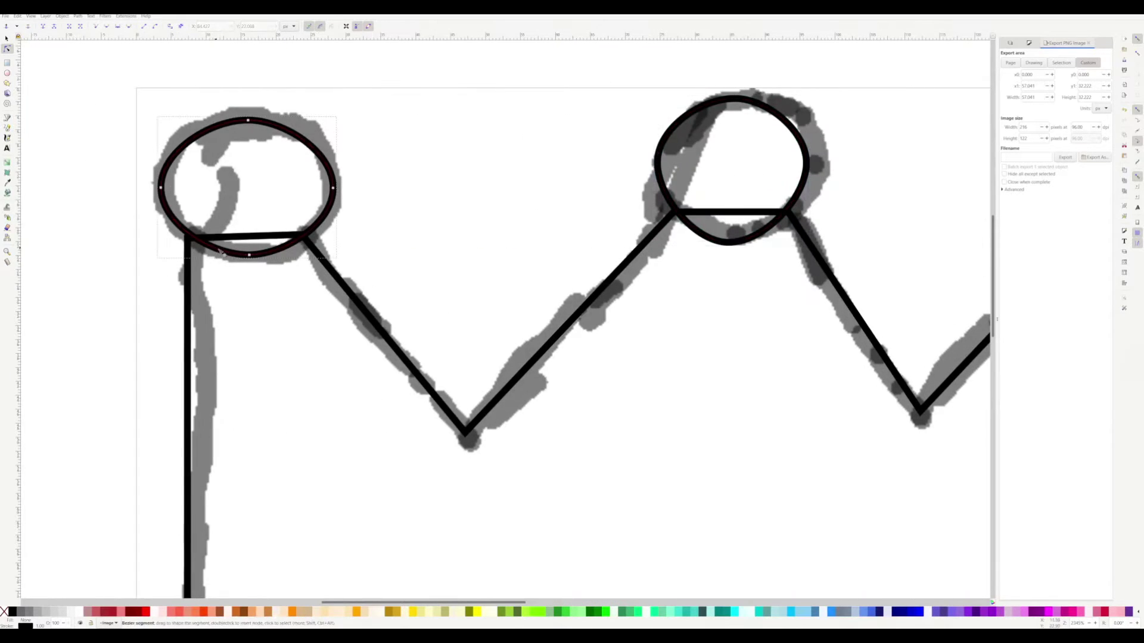
{"action": "left_click", "coordinate": [250, 255]}
Step: Fill the crown's fourth ball and the crown body with a flat golden yellow
{"action": "scroll", "coordinate": [429, 209], "scroll_direction": "right", "scroll_amount": 12}
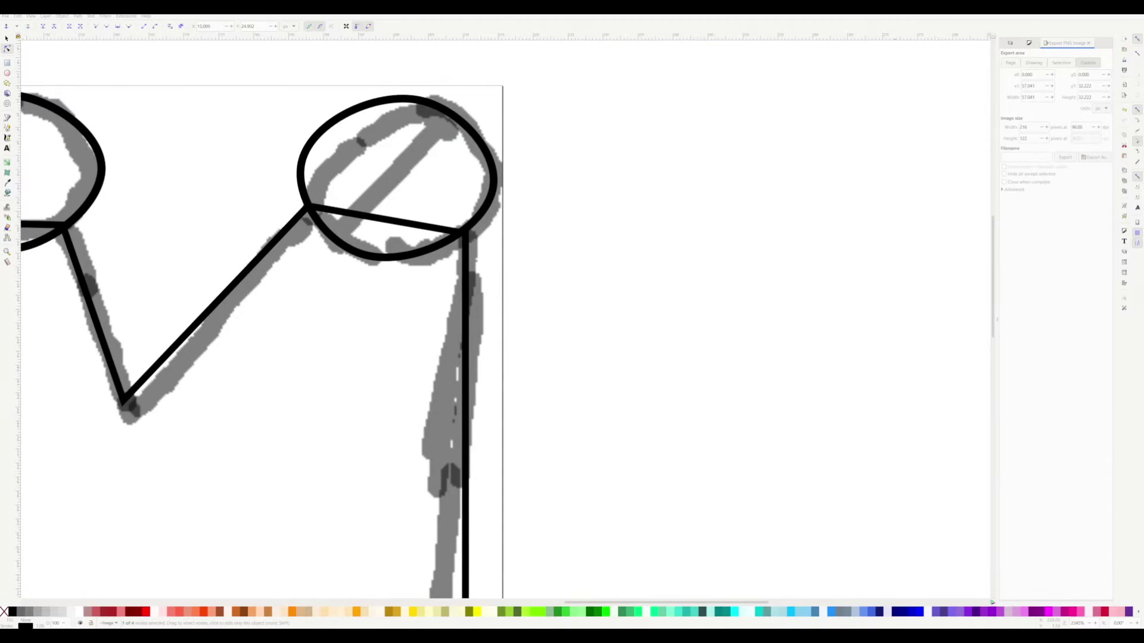
{"action": "scroll", "coordinate": [540, 178], "scroll_direction": "left", "scroll_amount": 2}
{"action": "left_click", "coordinate": [545, 98]}
{"action": "left_click", "coordinate": [1029, 43]}
{"action": "left_click", "coordinate": [1018, 68]}
{"action": "left_click", "coordinate": [478, 612]}
{"action": "left_click", "coordinate": [413, 611]}
{"action": "left_click", "coordinate": [357, 304]}
{"action": "left_click", "coordinate": [413, 612]}
Step: Fill the crown's remaining balls with the same golden yellow and deselect everything
{"action": "scroll", "coordinate": [486, 186], "scroll_direction": "down", "scroll_amount": 5}
{"action": "left_click", "coordinate": [411, 180]}
{"action": "left_click", "coordinate": [412, 612]}
{"action": "left_click", "coordinate": [366, 182]}
{"action": "left_click", "coordinate": [413, 611]}
{"action": "left_click", "coordinate": [283, 184]}
{"action": "left_click", "coordinate": [413, 612]}
{"action": "left_click", "coordinate": [455, 176]}
{"action": "scroll", "coordinate": [412, 181], "scroll_direction": "left", "scroll_amount": 2}
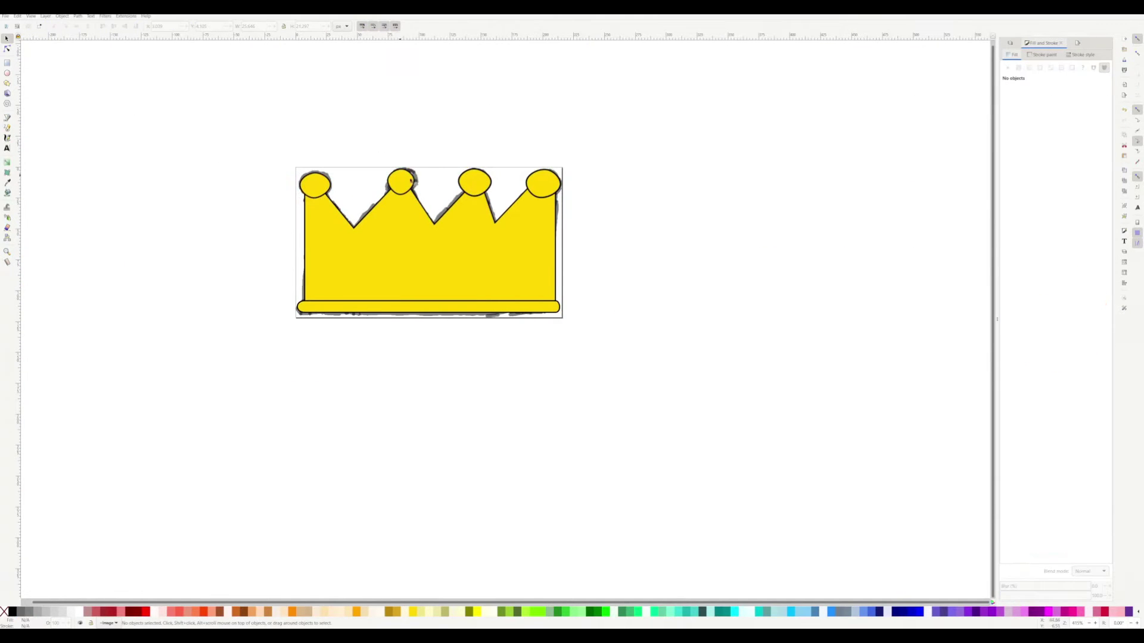
{"action": "left_click", "coordinate": [493, 206]}
{"action": "key", "text": "3"}
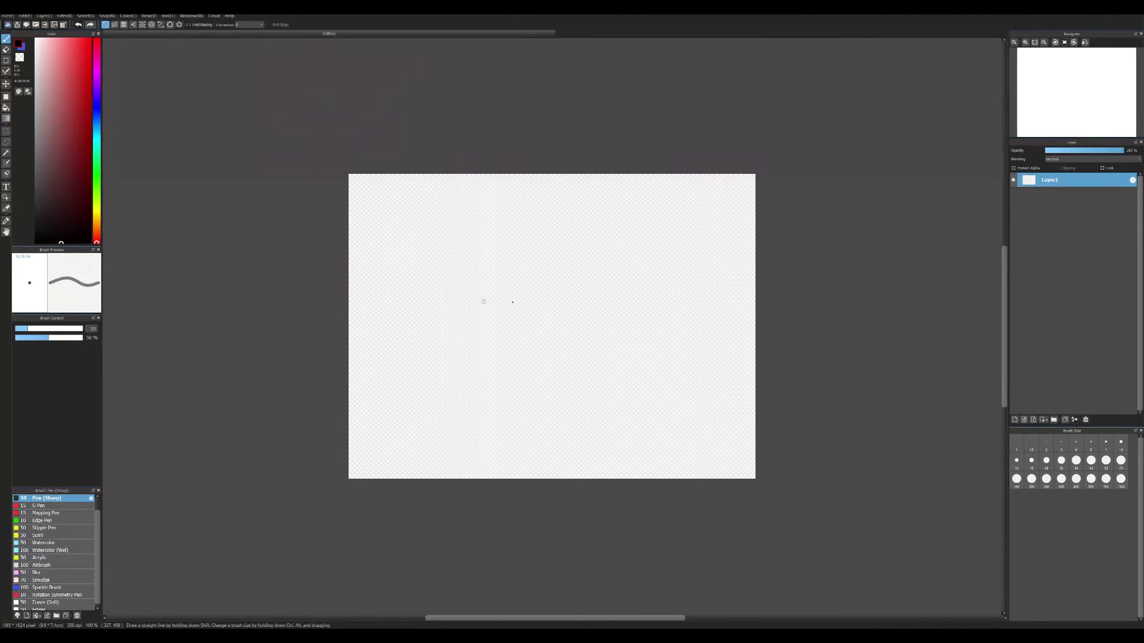
Step: On a blank canvas in the paint program, sketch a handbag with a curved bottom and two arched handles
{"action": "key", "text": "ctrl+z"}
{"action": "mouse_move", "coordinate": [408, 294]}
{"action": "left_mouse_down"}
{"action": "mouse_move", "coordinate": [551, 290]}
{"action": "mouse_move", "coordinate": [590, 374]}
{"action": "mouse_move", "coordinate": [386, 343]}
{"action": "mouse_move", "coordinate": [373, 373]}
{"action": "mouse_move", "coordinate": [409, 398]}
{"action": "mouse_move", "coordinate": [459, 400]}
{"action": "left_mouse_up"}
{"action": "left_click_drag", "start_coordinate": [593, 371], "coordinate": [573, 387]}
{"action": "left_click_drag", "start_coordinate": [381, 381], "coordinate": [575, 386]}
{"action": "mouse_move", "coordinate": [465, 236]}
{"action": "left_mouse_down"}
{"action": "mouse_move", "coordinate": [421, 305]}
{"action": "mouse_move", "coordinate": [557, 299]}
{"action": "left_mouse_up"}
{"action": "mouse_move", "coordinate": [432, 304]}
{"action": "left_mouse_down"}
{"action": "mouse_move", "coordinate": [474, 254]}
{"action": "mouse_move", "coordinate": [548, 297]}
{"action": "left_mouse_up"}
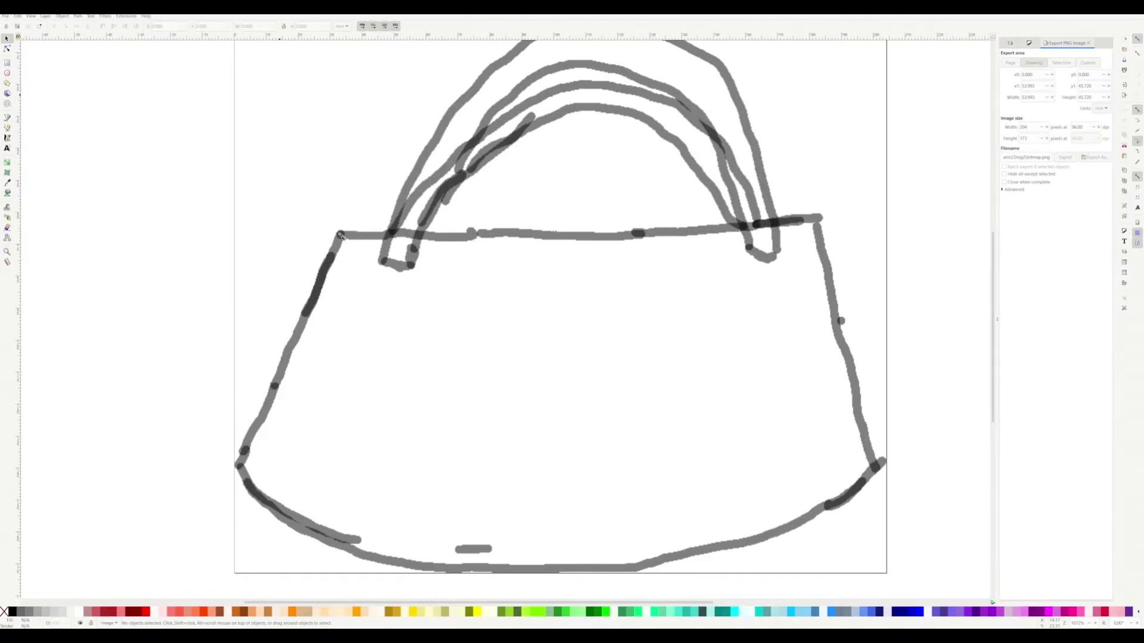
Step: Switch to Inkscape and trace the bag body as a closed four-corner path over the imported sketch
{"action": "left_click", "coordinate": [877, 468]}
{"action": "left_click", "coordinate": [238, 467]}
{"action": "left_click", "coordinate": [341, 234]}
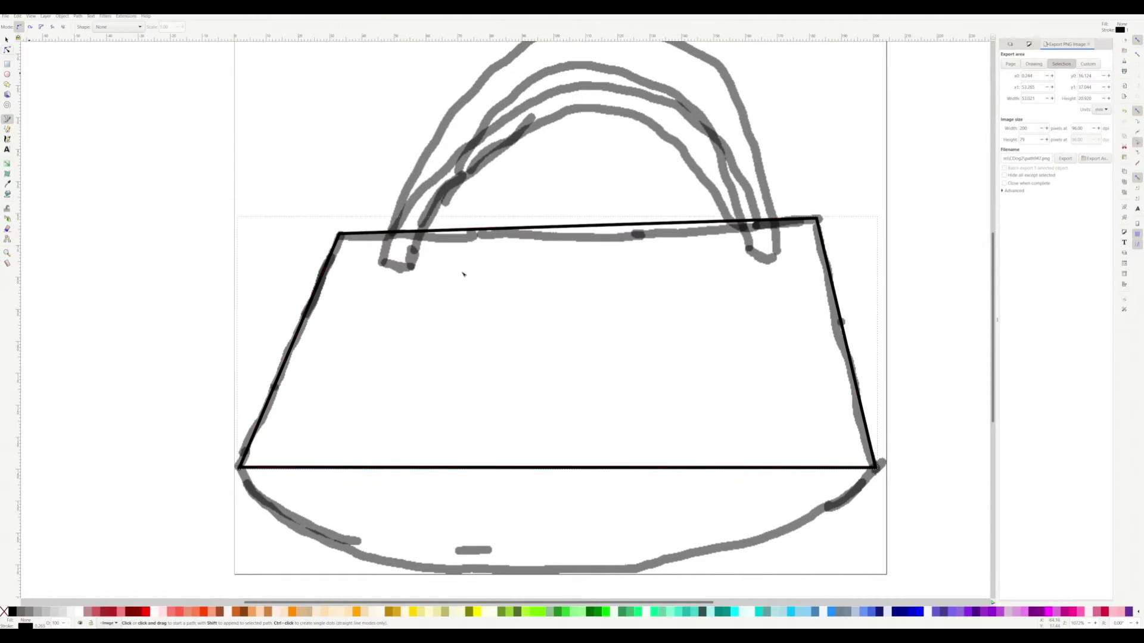
Step: Bend the bag body's top edge slightly downward and its bottom edge into a deep curve following the sketch
{"action": "key", "text": "n"}
{"action": "left_click_drag", "start_coordinate": [575, 227], "coordinate": [577, 243]}
{"action": "scroll", "coordinate": [548, 357], "scroll_direction": "down", "scroll_amount": 1}
{"action": "left_click_drag", "start_coordinate": [528, 455], "coordinate": [529, 555]}
{"action": "left_click_drag", "start_coordinate": [351, 522], "coordinate": [346, 532]}
{"action": "left_click_drag", "start_coordinate": [733, 513], "coordinate": [742, 530]}
{"action": "left_click_drag", "start_coordinate": [527, 555], "coordinate": [525, 561]}
Step: Trace the bag's front handle as a closed straight-segment path with an outer and an inner peak
{"action": "scroll", "coordinate": [525, 566], "scroll_direction": "up", "scroll_amount": 4}
{"action": "scroll", "coordinate": [524, 555], "scroll_direction": "down", "scroll_amount": 6}
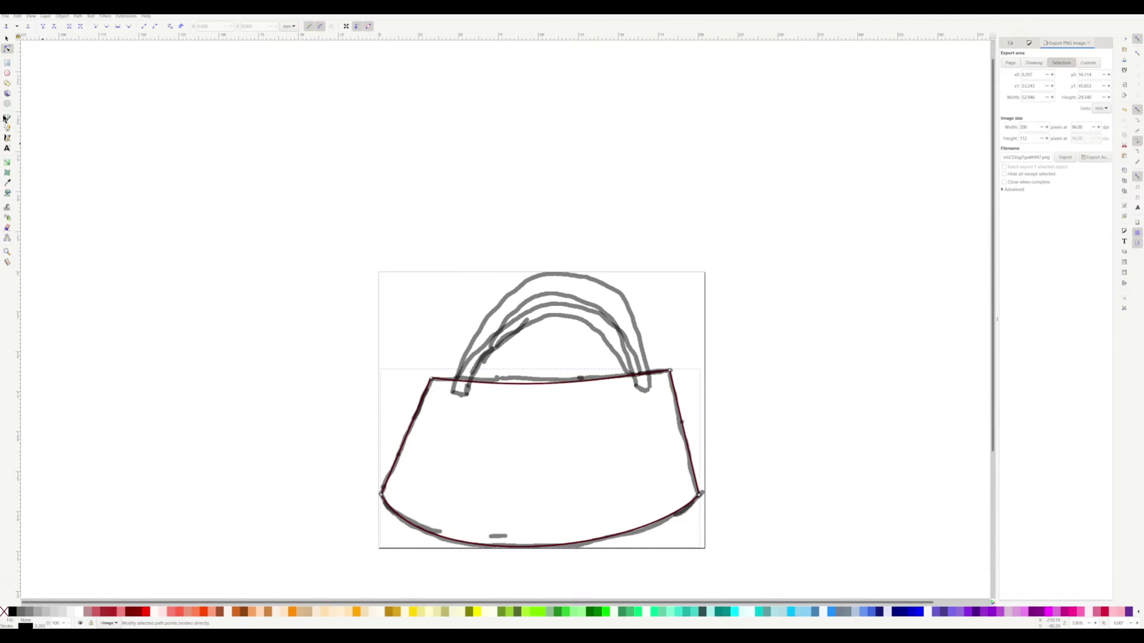
{"action": "left_click", "coordinate": [8, 118]}
{"action": "scroll", "coordinate": [454, 386], "scroll_direction": "up", "scroll_amount": 2}
{"action": "left_click", "coordinate": [452, 398]}
{"action": "left_click", "coordinate": [656, 163]}
{"action": "left_click", "coordinate": [846, 391]}
{"action": "left_click", "coordinate": [816, 389]}
{"action": "left_click", "coordinate": [650, 202]}
{"action": "left_click", "coordinate": [479, 404]}
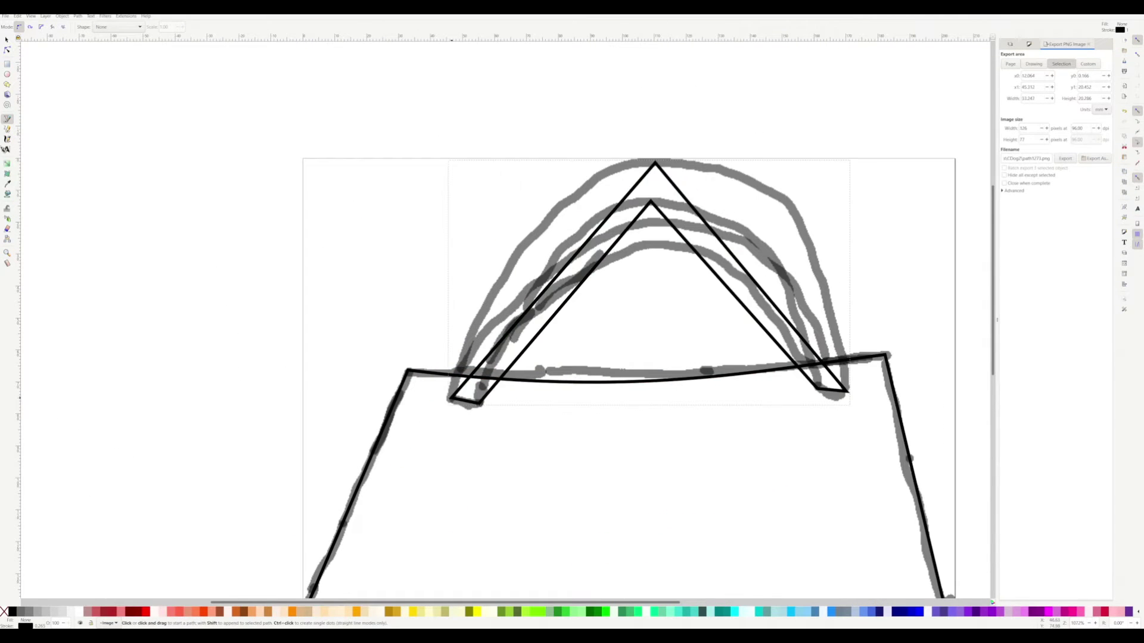
Step: Curve the front handle's outer edge into an arch and make its peak node smooth
{"action": "left_click", "coordinate": [7, 51]}
{"action": "left_click_drag", "start_coordinate": [562, 270], "coordinate": [528, 245]}
{"action": "left_click_drag", "start_coordinate": [735, 257], "coordinate": [783, 211]}
{"action": "left_click", "coordinate": [656, 162]}
{"action": "left_click", "coordinate": [106, 26]}
{"action": "left_click_drag", "start_coordinate": [806, 136], "coordinate": [820, 155]}
Step: Curve the front handle's inner edge into an arch and make its peak node smooth
{"action": "left_click_drag", "start_coordinate": [562, 306], "coordinate": [535, 268]}
{"action": "left_click_drag", "start_coordinate": [734, 294], "coordinate": [767, 250]}
{"action": "left_click_drag", "start_coordinate": [533, 271], "coordinate": [531, 283]}
{"action": "left_click", "coordinate": [650, 201]}
{"action": "left_click", "coordinate": [106, 27]}
{"action": "left_click_drag", "start_coordinate": [735, 192], "coordinate": [713, 190]}
{"action": "left_click_drag", "start_coordinate": [558, 213], "coordinate": [572, 215]}
Step: Bend the short segments at both ends of the front handle downward into rounded ends
{"action": "scroll", "coordinate": [462, 409], "scroll_direction": "up", "scroll_amount": 6}
{"action": "left_click_drag", "start_coordinate": [506, 331], "coordinate": [508, 369]}
{"action": "scroll", "coordinate": [489, 352], "scroll_direction": "down", "scroll_amount": 4}
{"action": "scroll", "coordinate": [518, 352], "scroll_direction": "right", "scroll_amount": 20}
{"action": "left_click_drag", "start_coordinate": [948, 325], "coordinate": [951, 338]}
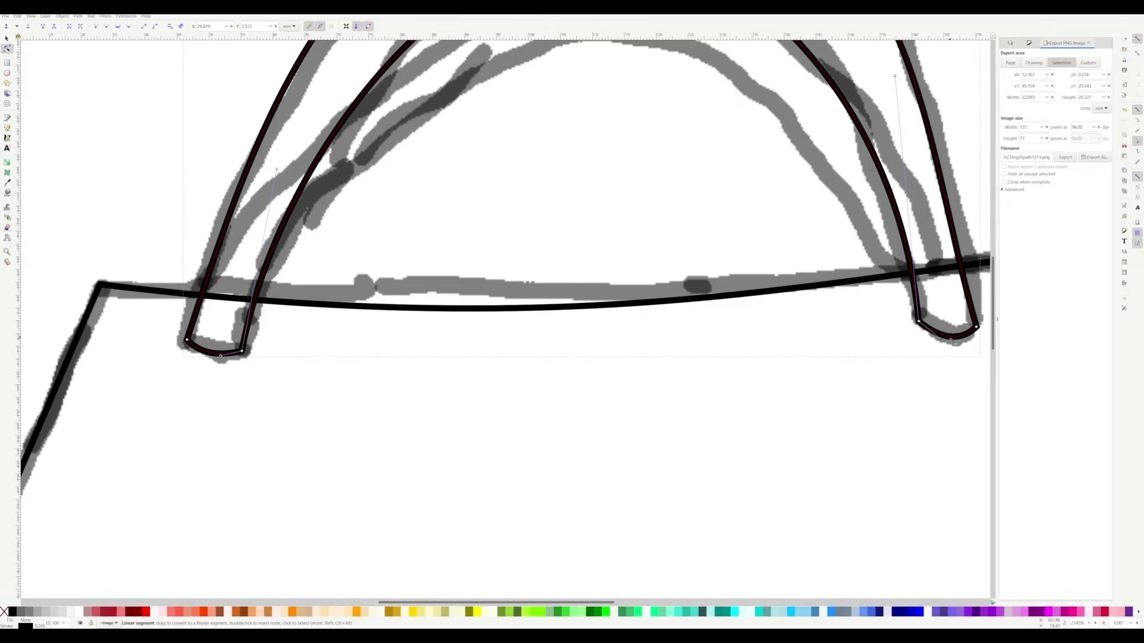
Step: Trace the bag's rear handle as a closed six-point path ending at the bag's top edge
{"action": "key", "text": "p"}
{"action": "scroll", "coordinate": [188, 416], "scroll_direction": "up", "scroll_amount": 3}
{"action": "left_click", "coordinate": [202, 368]}
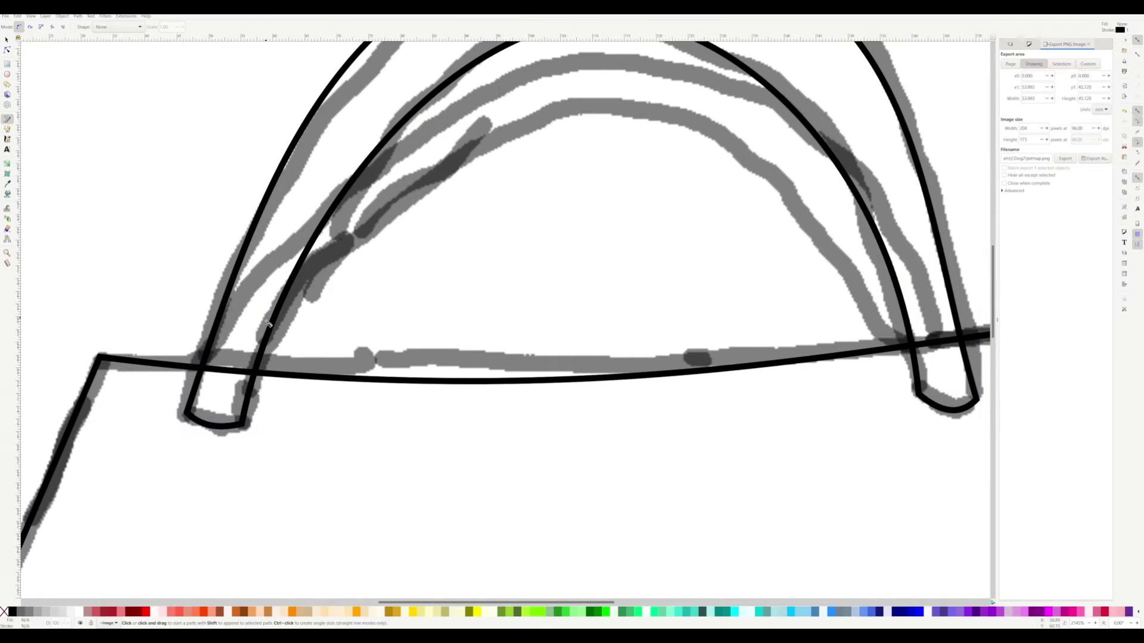
{"action": "scroll", "coordinate": [243, 307], "scroll_direction": "down", "scroll_amount": 1}
{"action": "left_click", "coordinate": [502, 132]}
{"action": "left_click", "coordinate": [735, 330]}
{"action": "left_click", "coordinate": [700, 336]}
{"action": "left_click", "coordinate": [495, 163]}
{"action": "left_click", "coordinate": [252, 353]}
{"action": "left_click", "coordinate": [214, 350]}
Step: Curve the rear handle's outer edge into an arch, toggling snapping, and make its peak node smooth
{"action": "key", "text": "n"}
{"action": "left_click_drag", "start_coordinate": [352, 244], "coordinate": [346, 197]}
{"action": "left_click", "coordinate": [1137, 120]}
{"action": "left_click_drag", "start_coordinate": [619, 229], "coordinate": [654, 188]}
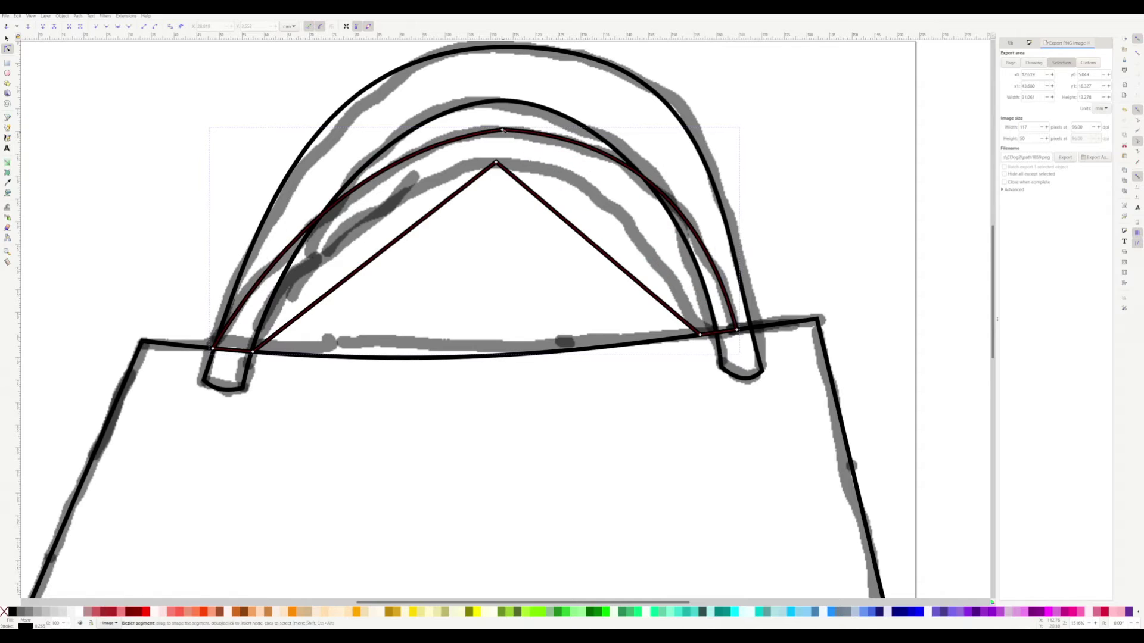
{"action": "left_click", "coordinate": [502, 130]}
{"action": "left_click", "coordinate": [106, 26]}
Step: Curve the rear handle's inner edge into a matching arch with a smooth peak node
{"action": "left_click_drag", "start_coordinate": [364, 265], "coordinate": [348, 230]}
{"action": "left_click_drag", "start_coordinate": [597, 248], "coordinate": [617, 209]}
{"action": "left_click", "coordinate": [495, 162]}
{"action": "left_click", "coordinate": [106, 26]}
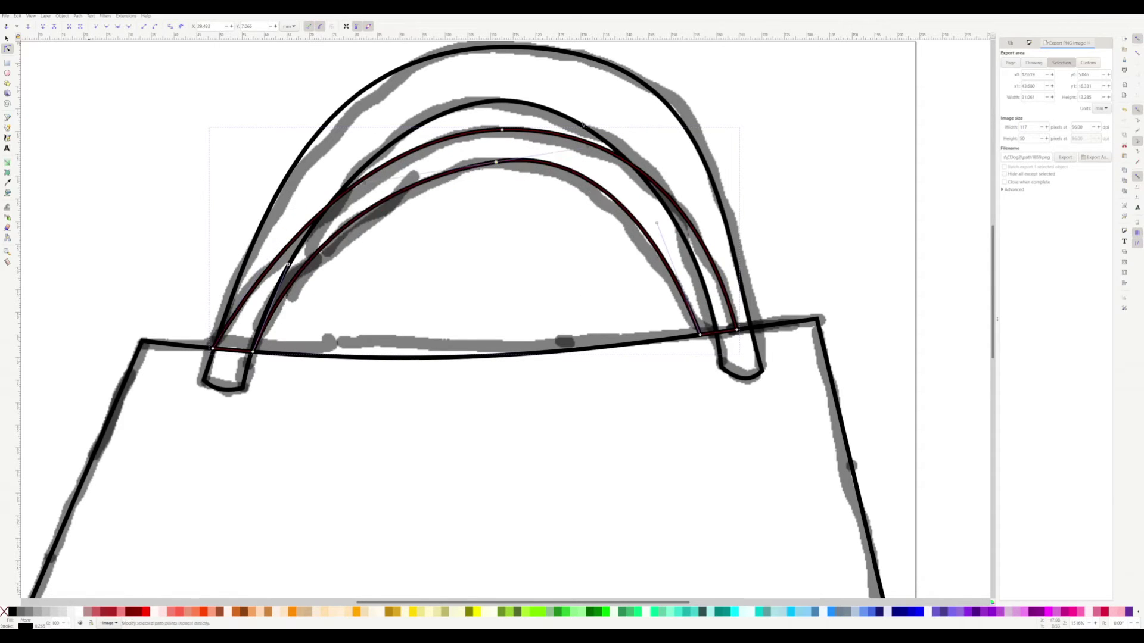
{"action": "left_click_drag", "start_coordinate": [364, 168], "coordinate": [422, 172]}
Step: Give the bag's rear handle a flat purple fill and adjust its stacking order
{"action": "key", "text": "s"}
{"action": "left_click", "coordinate": [135, 26]}
{"action": "left_click", "coordinate": [1029, 43]}
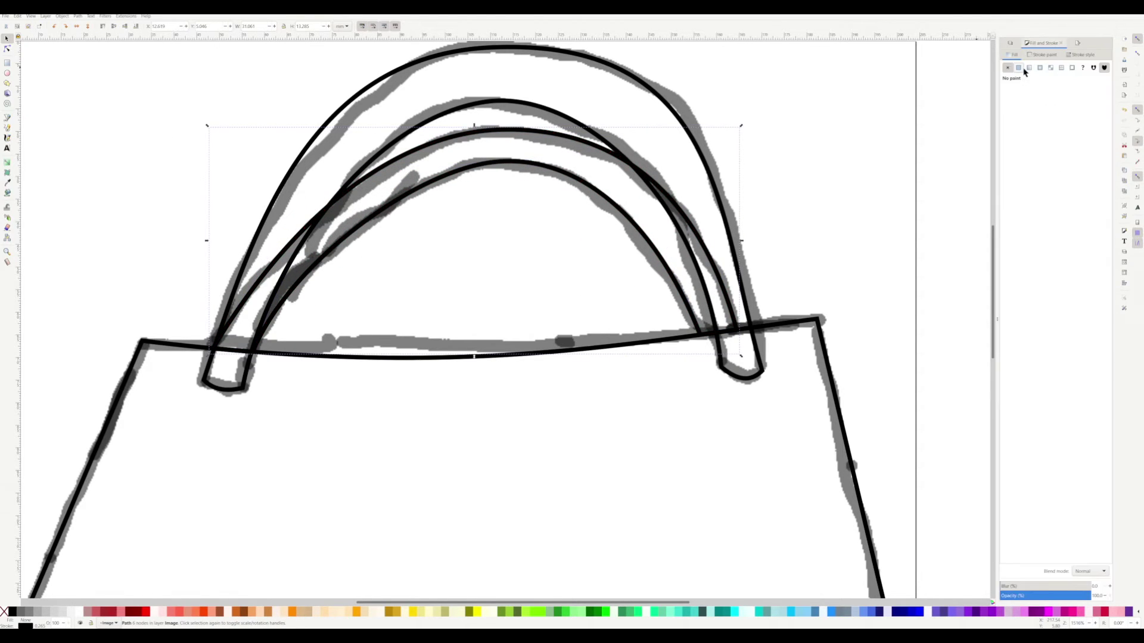
{"action": "left_click", "coordinate": [1019, 68]}
{"action": "left_click", "coordinate": [1078, 358]}
{"action": "left_click", "coordinate": [1075, 350]}
{"action": "left_click", "coordinate": [642, 249]}
{"action": "left_click", "coordinate": [136, 27]}
{"action": "left_click", "coordinate": [506, 146]}
{"action": "left_click", "coordinate": [984, 612]}
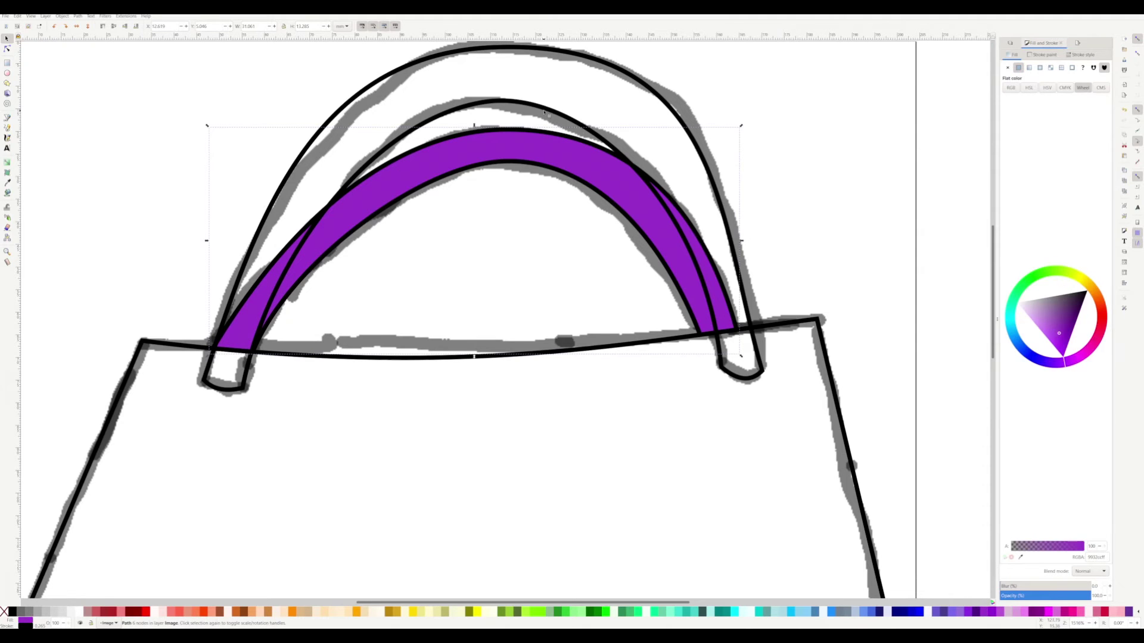
Step: Give the bag's front handle and the bag body flat colour fills
{"action": "left_click", "coordinate": [731, 235]}
{"action": "left_click", "coordinate": [1018, 67]}
{"action": "left_click", "coordinate": [823, 346]}
{"action": "left_click", "coordinate": [1018, 68]}
{"action": "scroll", "coordinate": [652, 240], "scroll_direction": "down", "scroll_amount": 2}
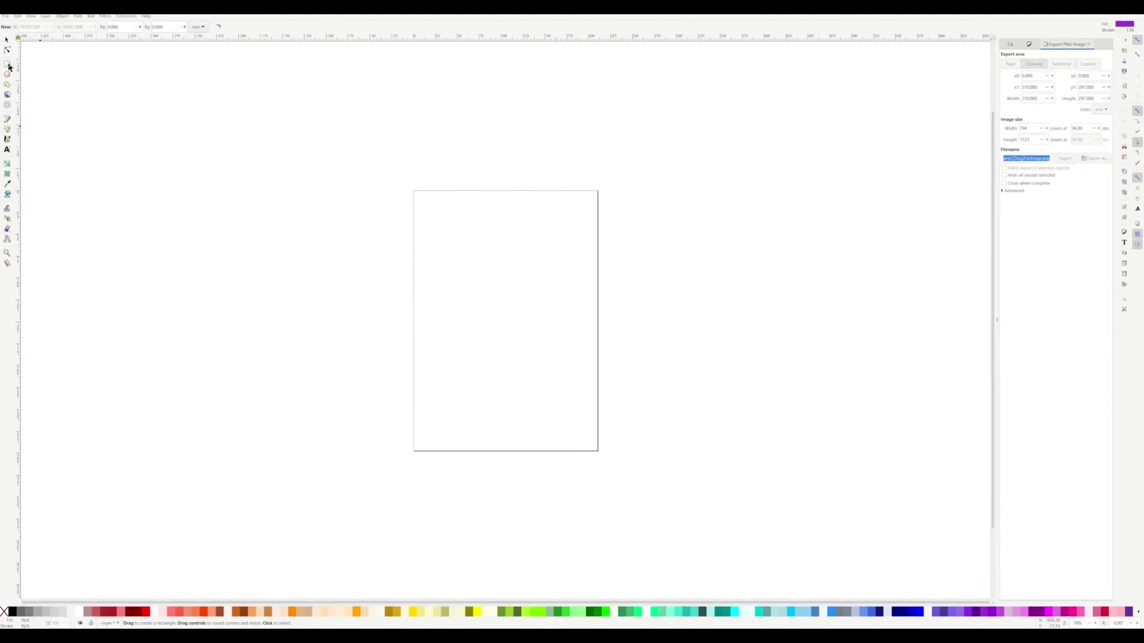
Step: Draw a 3 by 2 mm rectangle on the new page and scale it proportionally to about 187 by 125 mm
{"action": "scroll", "coordinate": [447, 268], "scroll_direction": "up", "scroll_amount": 2}
{"action": "left_click_drag", "start_coordinate": [411, 210], "coordinate": [541, 268]}
{"action": "left_click", "coordinate": [6, 40]}
{"action": "left_click_drag", "start_coordinate": [256, 27], "coordinate": [241, 30]}
{"action": "type", "text": "3"}
{"action": "key", "text": "Tab"}
{"action": "type", "text": "2"}
{"action": "key", "text": "Return"}
{"action": "mouse_move", "coordinate": [418, 216]}
{"action": "left_mouse_down"}
{"action": "mouse_move", "coordinate": [489, 246]}
{"action": "mouse_move", "coordinate": [741, 447]}
{"action": "left_mouse_up"}
{"action": "key", "text": "ctrl+c"}
{"action": "key", "text": "ctrl+v"}
{"action": "left_click", "coordinate": [457, 261]}
{"action": "mouse_move", "coordinate": [552, 278]}
{"action": "left_mouse_down"}
{"action": "mouse_move", "coordinate": [521, 294]}
{"action": "mouse_move", "coordinate": [488, 348]}
{"action": "left_mouse_up"}
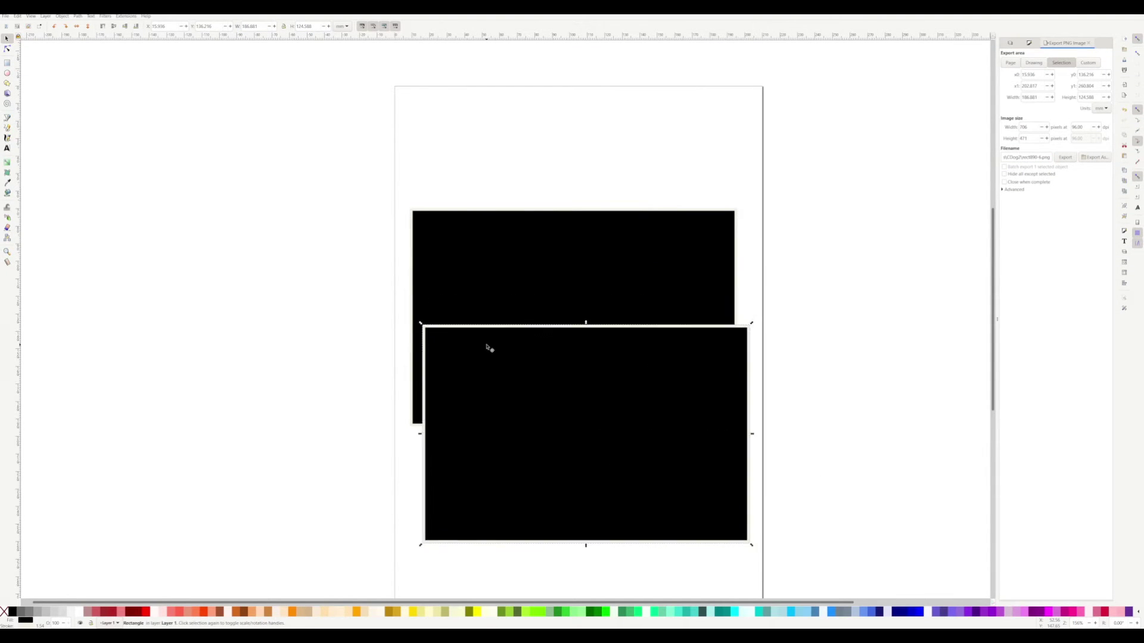
{"action": "key", "text": "Delete"}
Step: Draw a small rectangle below the black screen and fill it with cream sampled from the screen's border
{"action": "scroll", "coordinate": [479, 358], "scroll_direction": "down", "scroll_amount": 1}
{"action": "key", "text": "r"}
{"action": "mouse_move", "coordinate": [543, 401]}
{"action": "left_mouse_down"}
{"action": "mouse_move", "coordinate": [594, 467]}
{"action": "mouse_move", "coordinate": [575, 434]}
{"action": "mouse_move", "coordinate": [595, 437]}
{"action": "mouse_move", "coordinate": [581, 430]}
{"action": "left_mouse_up"}
{"action": "key", "text": "s"}
{"action": "left_click", "coordinate": [1029, 44]}
{"action": "left_click", "coordinate": [1020, 558]}
{"action": "left_click", "coordinate": [736, 402]}
Step: Enable extra snapping targets and enlarge the black screen rectangle to span the page, about 212 mm wide
{"action": "left_click", "coordinate": [572, 362]}
{"action": "left_click", "coordinate": [584, 439]}
{"action": "left_click", "coordinate": [1137, 197]}
{"action": "left_click", "coordinate": [631, 375]}
{"action": "left_click", "coordinate": [1137, 223]}
{"action": "left_click_drag", "start_coordinate": [734, 382], "coordinate": [765, 415]}
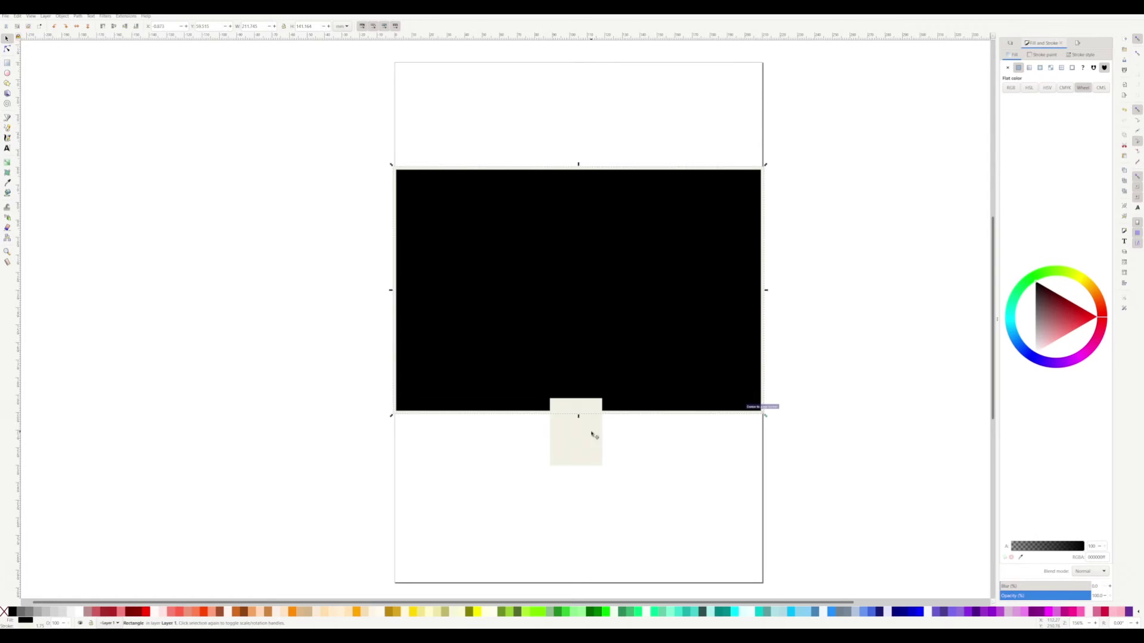
Step: Resize the cream rectangle to about 53 by 42 mm and centre it against the screen's bottom edge as the stand's neck
{"action": "left_click_drag", "start_coordinate": [591, 427], "coordinate": [581, 438]}
{"action": "left_click_drag", "start_coordinate": [594, 479], "coordinate": [635, 485]}
{"action": "left_click", "coordinate": [1077, 43]}
{"action": "left_click_drag", "start_coordinate": [611, 429], "coordinate": [785, 444]}
{"action": "left_click", "coordinate": [181, 26]}
{"action": "left_click_drag", "start_coordinate": [576, 469], "coordinate": [567, 437]}
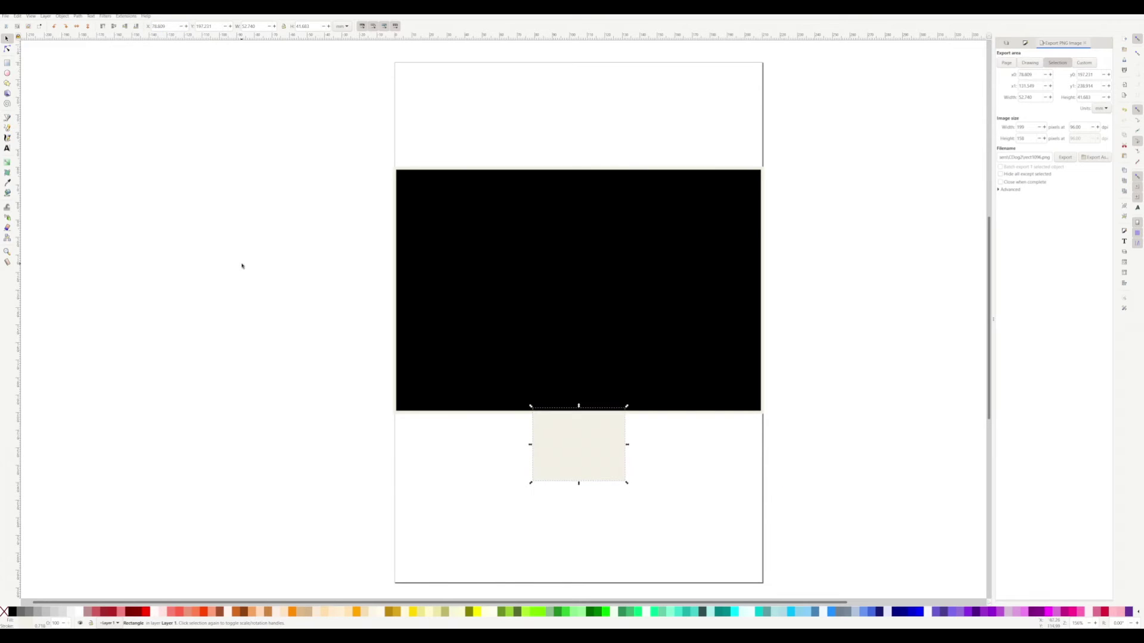
Step: Draw a wide cream rectangle across the neck's lower end as the monitor's base
{"action": "key", "text": "r"}
{"action": "left_click_drag", "start_coordinate": [467, 459], "coordinate": [692, 510]}
{"action": "key", "text": "s"}
Step: Darken the stroke colour of the stand's neck rectangle
{"action": "left_click", "coordinate": [570, 414]}
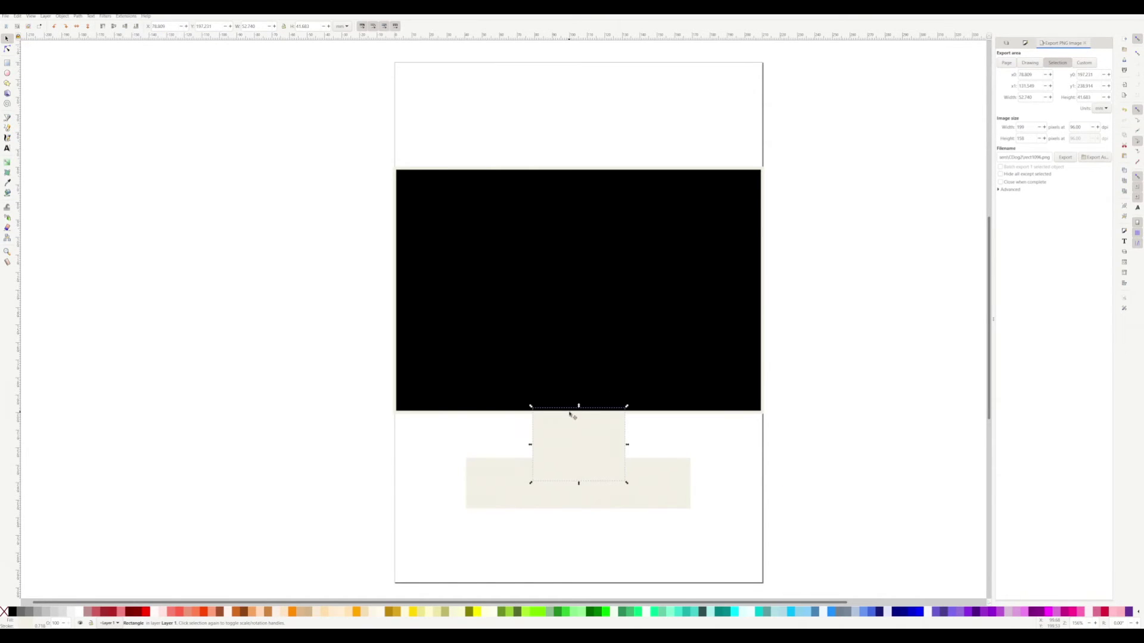
{"action": "left_click", "coordinate": [1025, 43]}
{"action": "left_click", "coordinate": [1038, 55]}
{"action": "left_click_drag", "start_coordinate": [1034, 312], "coordinate": [1002, 312]}
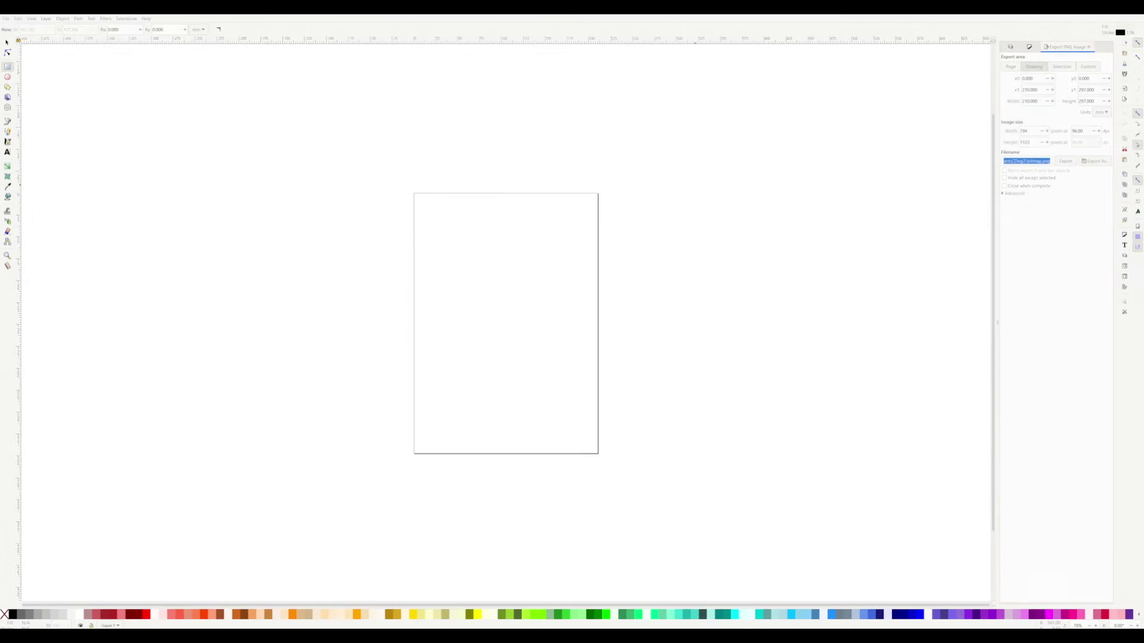
Step: Draw a square about 104 mm wide on the new page and fill it dark grey
{"action": "mouse_move", "coordinate": [448, 246]}
{"action": "left_mouse_down"}
{"action": "mouse_move", "coordinate": [485, 270]}
{"action": "mouse_move", "coordinate": [539, 351]}
{"action": "left_mouse_up"}
{"action": "key", "text": "n"}
{"action": "key", "text": "s"}
{"action": "left_click", "coordinate": [1029, 47]}
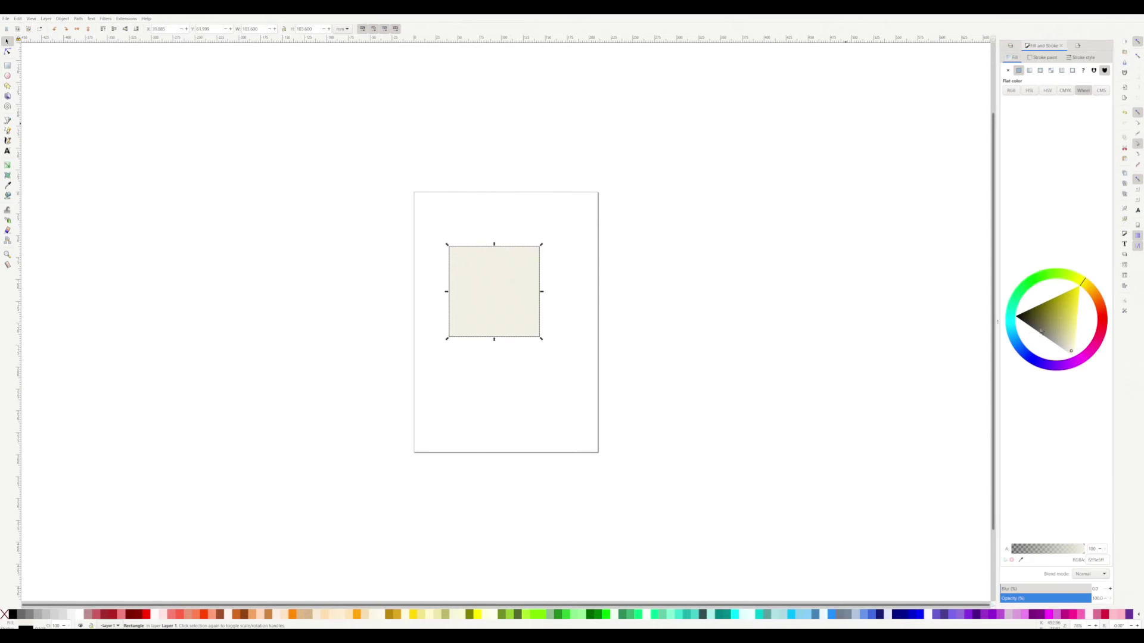
{"action": "left_click_drag", "start_coordinate": [1036, 330], "coordinate": [1026, 335]}
{"action": "scroll", "coordinate": [496, 308], "scroll_direction": "up", "scroll_amount": 2}
Step: Draw a circle over the dark grey square and enlarge it to about 64 mm in diameter
{"action": "key", "text": "e"}
{"action": "left_click_drag", "start_coordinate": [449, 270], "coordinate": [542, 375]}
{"action": "key", "text": "s"}
{"action": "left_click_drag", "start_coordinate": [449, 270], "coordinate": [427, 248]}
Step: Enable extra snapping targets and align the circle's right edge with the square's right edge
{"action": "left_click", "coordinate": [1138, 189]}
{"action": "left_click", "coordinate": [1137, 200]}
{"action": "left_click", "coordinate": [1137, 225]}
{"action": "left_click_drag", "start_coordinate": [528, 262], "coordinate": [535, 268]}
{"action": "left_click", "coordinate": [460, 223], "text": "shift"}
{"action": "left_click_drag", "start_coordinate": [461, 222], "coordinate": [629, 252]}
{"action": "left_click", "coordinate": [556, 224], "text": "shift"}
{"action": "scroll", "coordinate": [712, 268], "scroll_direction": "up", "scroll_amount": 6}
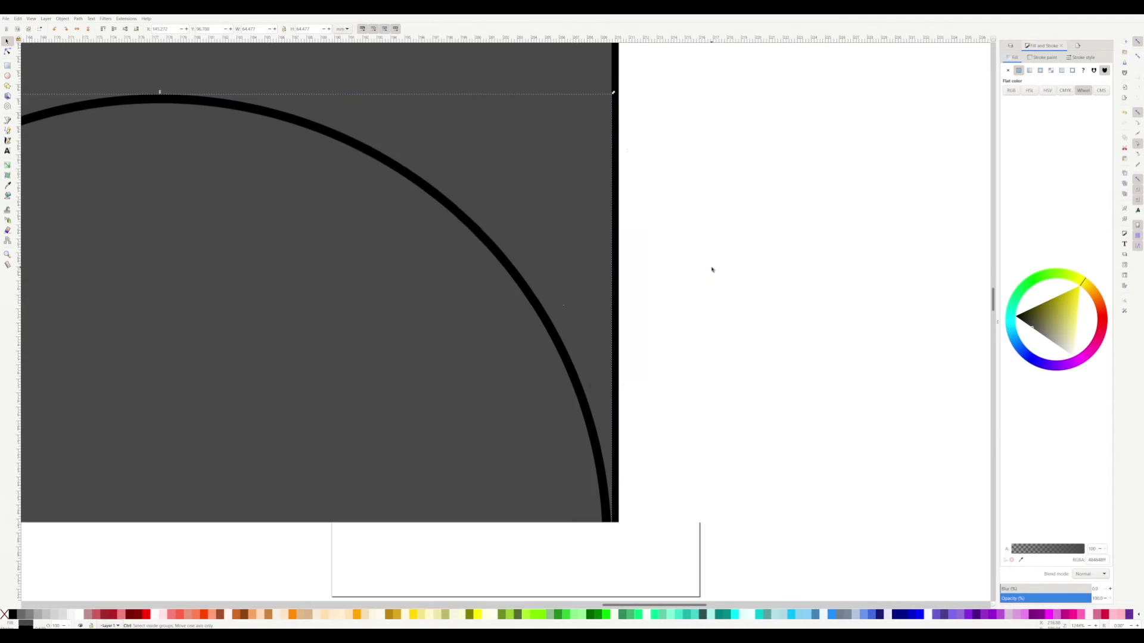
{"action": "scroll", "coordinate": [576, 298], "scroll_direction": "down", "scroll_amount": 5}
Step: Reposition the circle and square, and enlarge the square to about 158 mm wide
{"action": "left_click_drag", "start_coordinate": [397, 244], "coordinate": [267, 246]}
{"action": "left_click", "coordinate": [520, 291]}
{"action": "left_click_drag", "start_coordinate": [520, 292], "coordinate": [534, 320]}
{"action": "left_click", "coordinate": [382, 232]}
{"action": "left_click_drag", "start_coordinate": [452, 433], "coordinate": [585, 566]}
{"action": "scroll", "coordinate": [193, 217], "scroll_direction": "down", "scroll_amount": 2}
{"action": "left_click", "coordinate": [206, 229]}
{"action": "scroll", "coordinate": [191, 195], "scroll_direction": "up", "scroll_amount": 1}
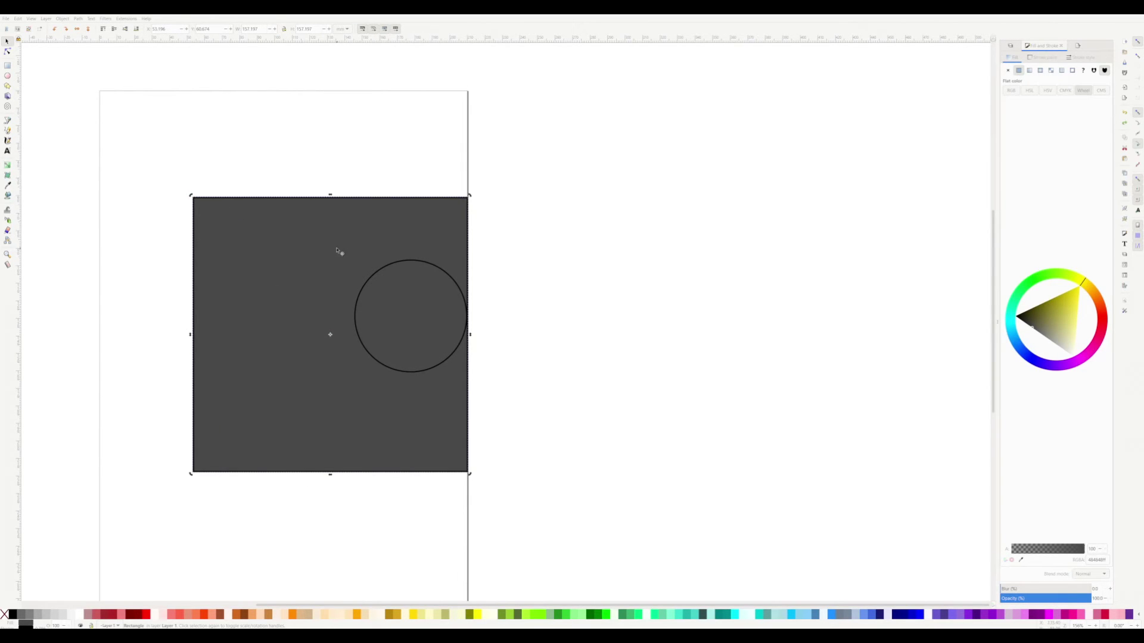
Step: Centre the square and the circle horizontally using the alignment tools
{"action": "key", "text": "ctrl+shift+a"}
{"action": "left_click", "coordinate": [1066, 74]}
{"action": "left_click", "coordinate": [447, 298]}
{"action": "left_click", "coordinate": [1067, 74]}
Step: Move the circle to the square's lower half, enlarge it to about 92 mm, and centre it horizontally
{"action": "left_click_drag", "start_coordinate": [288, 316], "coordinate": [287, 407]}
{"action": "left_click_drag", "start_coordinate": [225, 349], "coordinate": [197, 322]}
{"action": "left_click_drag", "start_coordinate": [341, 322], "coordinate": [363, 302]}
{"action": "left_click", "coordinate": [1067, 75]}
Step: Fill the large circle with a lighter grey than the square
{"action": "left_click", "coordinate": [285, 381]}
{"action": "key", "text": "ctrl+shift+f"}
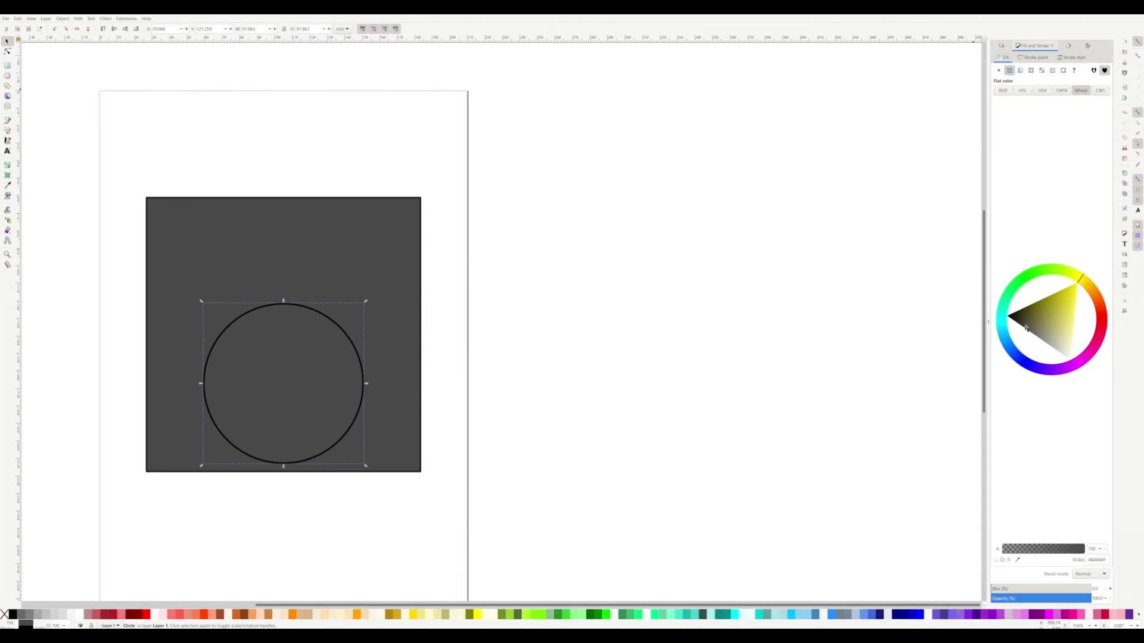
{"action": "left_click", "coordinate": [1036, 337]}
Step: Duplicate the circle, scale the copy to a concentric inner circle about 60 mm wide, and change its fill shade
{"action": "left_click_drag", "start_coordinate": [366, 467], "coordinate": [383, 447]}
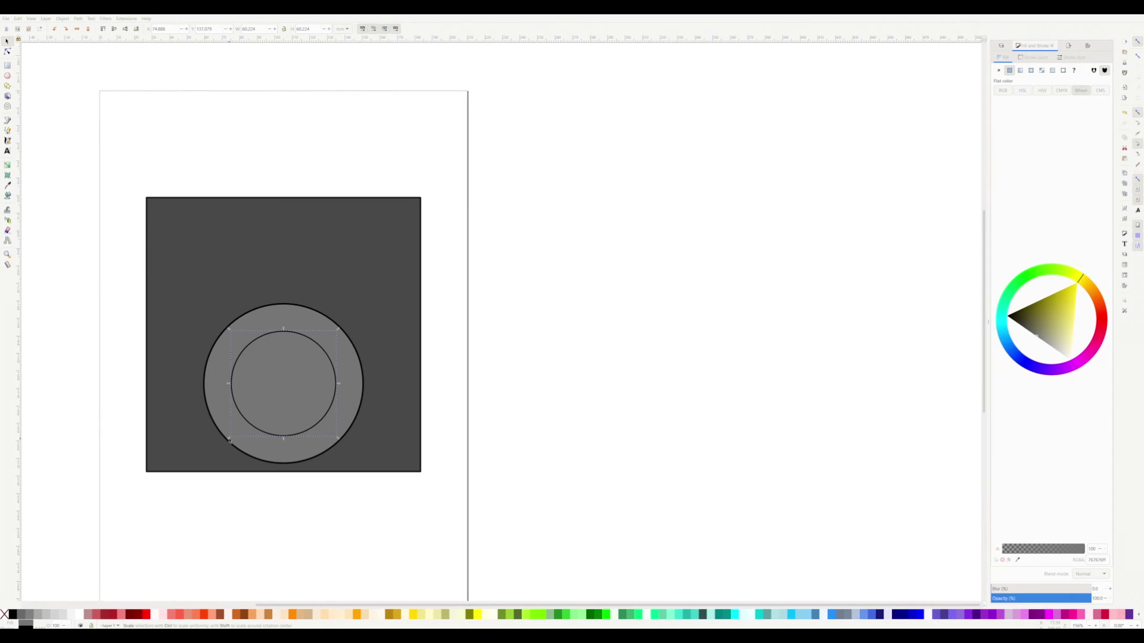
{"action": "left_click_drag", "start_coordinate": [230, 439], "coordinate": [201, 466]}
{"action": "left_click", "coordinate": [1028, 339]}
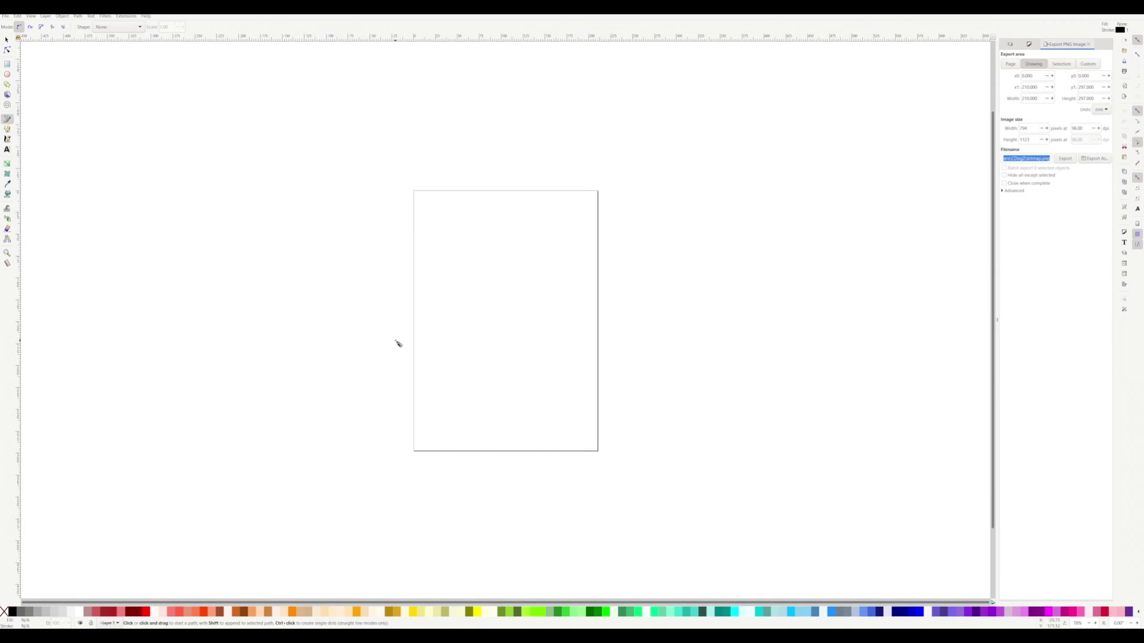
Step: Draw a closed four-point outline across the upper half of the new page
{"action": "left_click", "coordinate": [392, 275]}
{"action": "left_click", "coordinate": [737, 307]}
{"action": "left_click", "coordinate": [392, 275]}
Step: Bend all four sides of the outline into gentle curves
{"action": "key", "text": "n"}
{"action": "left_click", "coordinate": [545, 85]}
{"action": "left_click_drag", "start_coordinate": [545, 86], "coordinate": [544, 74]}
{"action": "left_click_drag", "start_coordinate": [549, 288], "coordinate": [554, 264]}
{"action": "left_click_drag", "start_coordinate": [394, 166], "coordinate": [400, 166]}
{"action": "left_click_drag", "start_coordinate": [736, 173], "coordinate": [743, 173]}
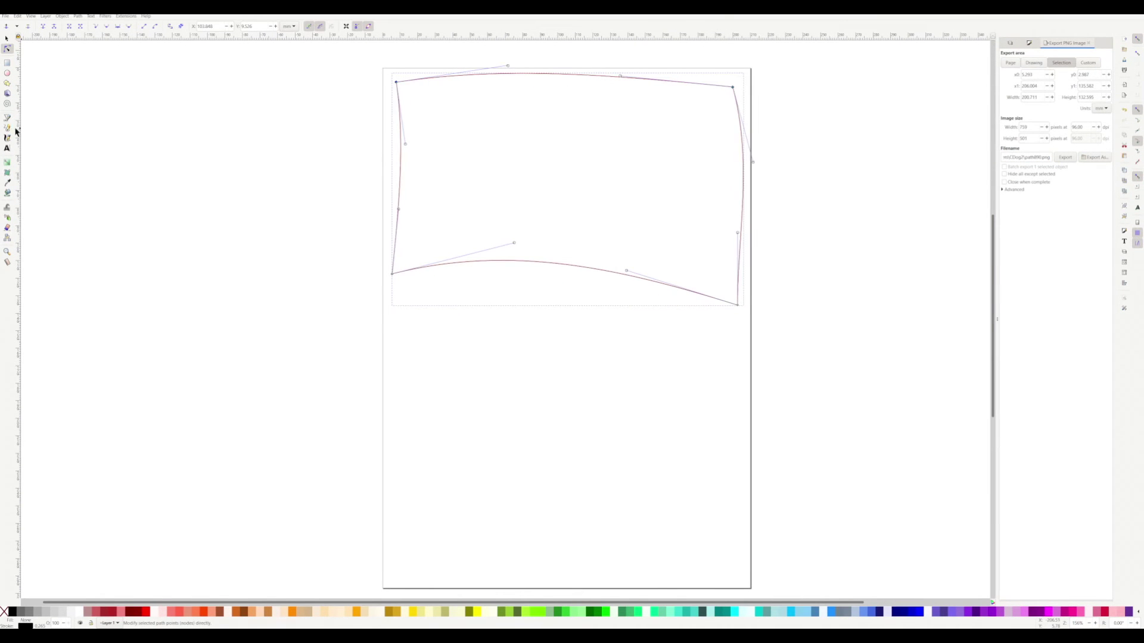
Step: Draw a closed seven-point landmass in the upper-left area of the map outline
{"action": "key", "text": "b"}
{"action": "left_click", "coordinate": [541, 118]}
{"action": "left_click", "coordinate": [527, 167]}
{"action": "left_click", "coordinate": [461, 134]}
{"action": "left_click", "coordinate": [418, 133]}
{"action": "left_click", "coordinate": [412, 100]}
Step: Draw a large closed eight-point landmass in the right half of the map outline
{"action": "left_click", "coordinate": [613, 92]}
{"action": "left_click", "coordinate": [533, 241]}
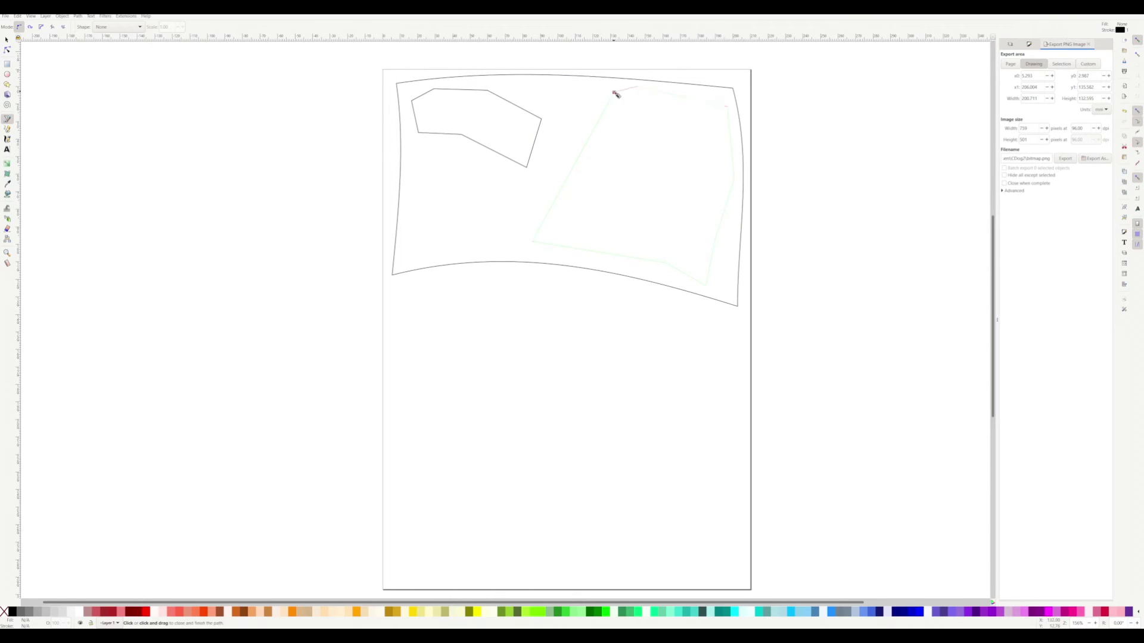
{"action": "left_click", "coordinate": [614, 92]}
Step: Draw a small open three-point path near the map outline's bottom-right corner
{"action": "scroll", "coordinate": [745, 271], "scroll_direction": "up", "scroll_amount": 2}
{"action": "left_click", "coordinate": [734, 257]}
{"action": "left_click", "coordinate": [699, 222]}
{"action": "double_click", "coordinate": [679, 324]}
Step: Draw an open six-point coastline from the map's left side to its bottom edge
{"action": "scroll", "coordinate": [801, 365], "scroll_direction": "down", "scroll_amount": 2}
{"action": "left_click", "coordinate": [594, 313]}
{"action": "double_click", "coordinate": [427, 256]}
Step: Fill the map outline with flat blue
{"action": "left_click", "coordinate": [6, 40]}
{"action": "left_click", "coordinate": [551, 121]}
{"action": "left_click", "coordinate": [1029, 44]}
{"action": "left_click", "coordinate": [1019, 68]}
{"action": "left_click", "coordinate": [920, 612]}
Step: Fill the large right landmass and the upper-left landmass with bright green
{"action": "left_click", "coordinate": [694, 310]}
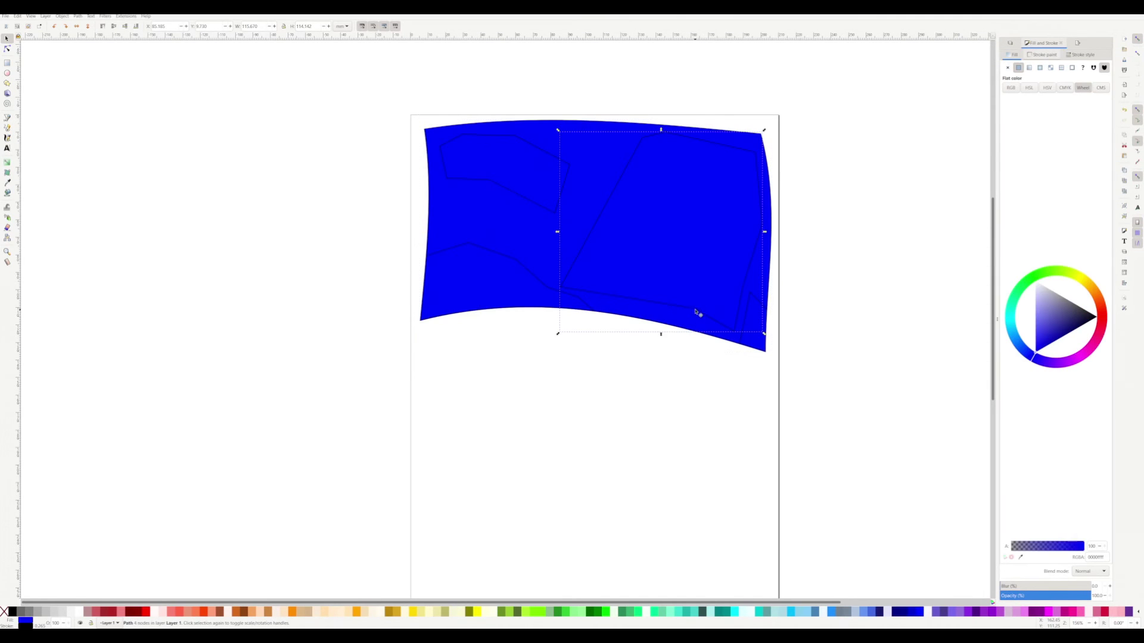
{"action": "left_click", "coordinate": [655, 612]}
{"action": "left_click", "coordinate": [516, 193]}
{"action": "left_click", "coordinate": [655, 613]}
{"action": "scroll", "coordinate": [478, 277], "scroll_direction": "up", "scroll_amount": 1}
{"action": "left_click", "coordinate": [478, 233]}
{"action": "left_click", "coordinate": [654, 612]}
{"action": "key", "text": "ctrl+z"}
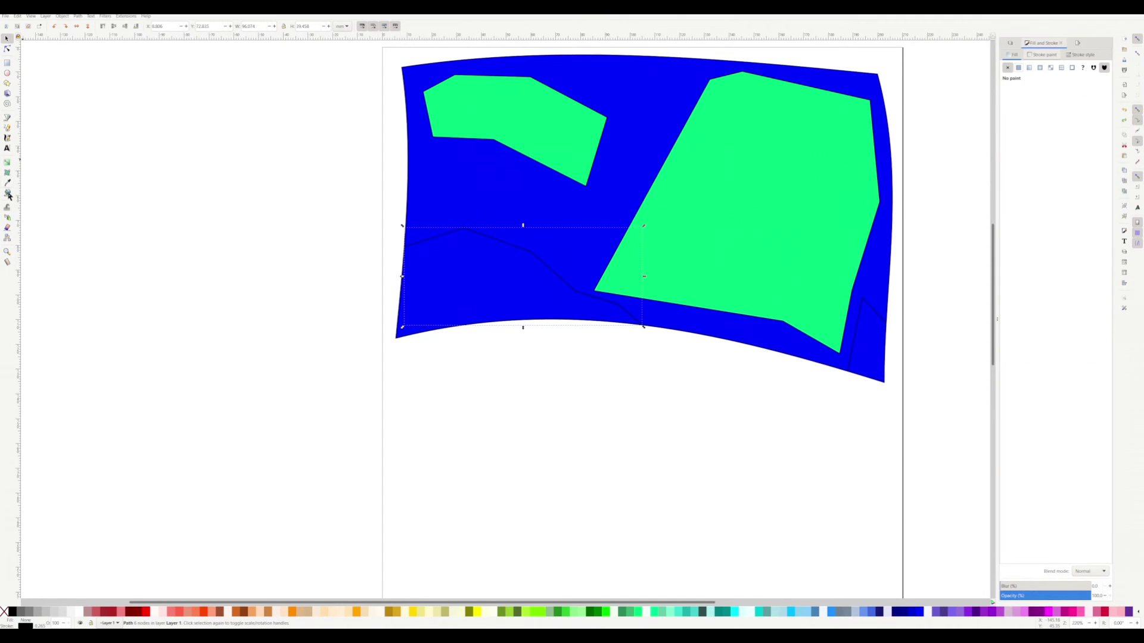
Step: Bucket-fill the area below the bottom-left coastline with green and open its stroke colour settings
{"action": "left_click", "coordinate": [8, 194]}
{"action": "left_click", "coordinate": [472, 255]}
{"action": "left_click", "coordinate": [1036, 56]}
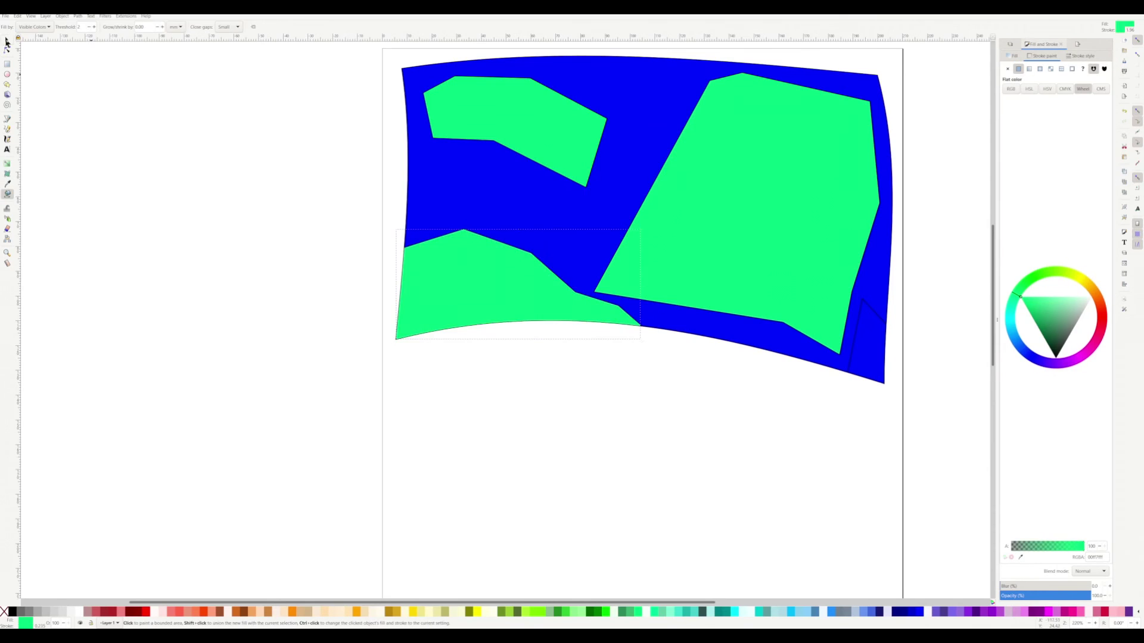
Step: Lower the bottom-left green area to the bottom of the stack, followed by the blue map shape
{"action": "left_click", "coordinate": [6, 40]}
{"action": "scroll", "coordinate": [406, 250], "scroll_direction": "up", "scroll_amount": 3}
{"action": "key", "text": "End"}
{"action": "left_click", "coordinate": [452, 107]}
{"action": "key", "text": "End"}
Step: Duplicate the blue map shape and remove the copy's fill so only its black outline overlays the artwork
{"action": "scroll", "coordinate": [306, 245], "scroll_direction": "right", "scroll_amount": 3}
{"action": "scroll", "coordinate": [316, 505], "scroll_direction": "up", "scroll_amount": 5}
{"action": "double_click", "coordinate": [409, 457]}
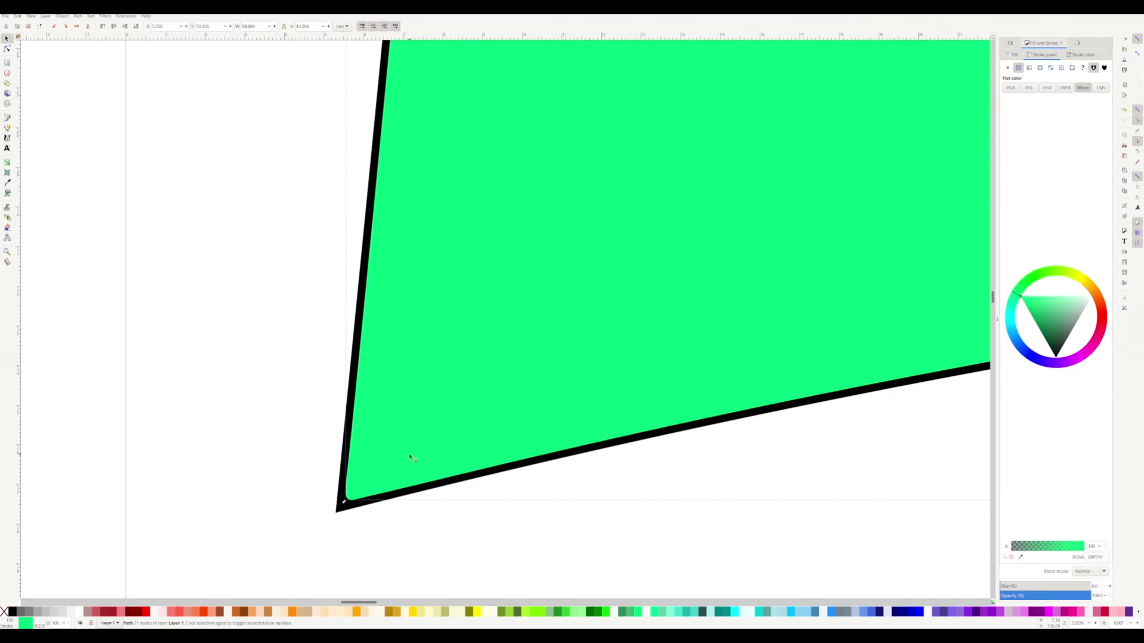
{"action": "scroll", "coordinate": [359, 493], "scroll_direction": "up", "scroll_amount": 5}
{"action": "left_click", "coordinate": [7, 39]}
{"action": "left_click", "coordinate": [312, 179]}
{"action": "left_click", "coordinate": [1124, 170]}
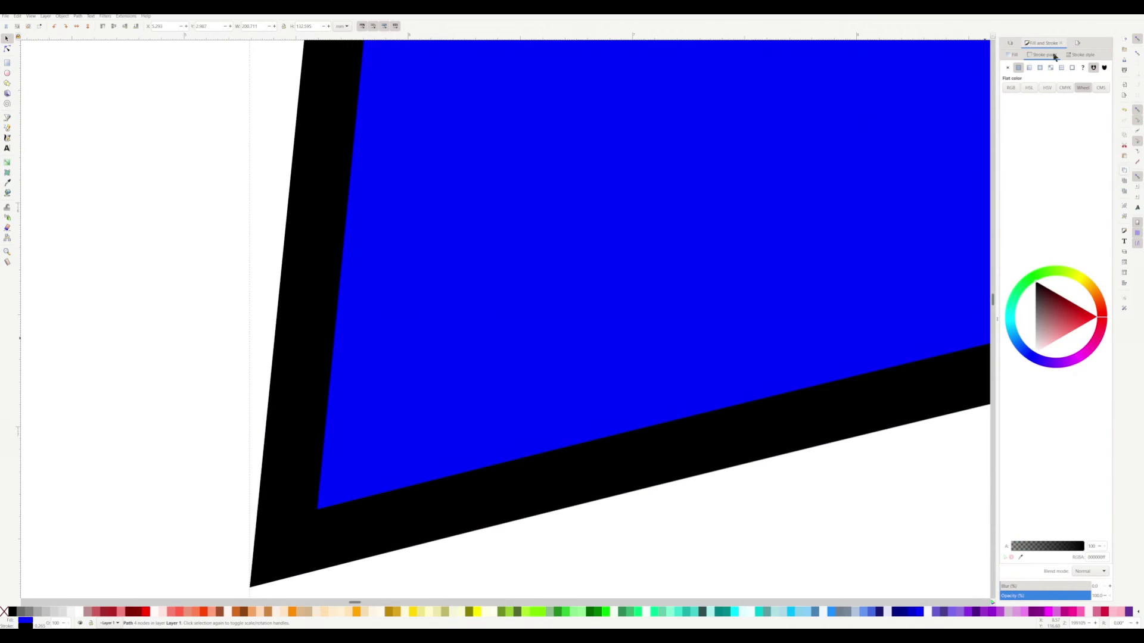
{"action": "left_click", "coordinate": [1013, 55]}
{"action": "left_click", "coordinate": [1008, 67]}
Step: Move the bottom-left green area's corner node outward into the corner of the map's black outline
{"action": "left_click", "coordinate": [477, 238]}
{"action": "left_click", "coordinate": [8, 49]}
{"action": "left_click_drag", "start_coordinate": [338, 489], "coordinate": [331, 495]}
{"action": "scroll", "coordinate": [395, 420], "scroll_direction": "down", "scroll_amount": 9}
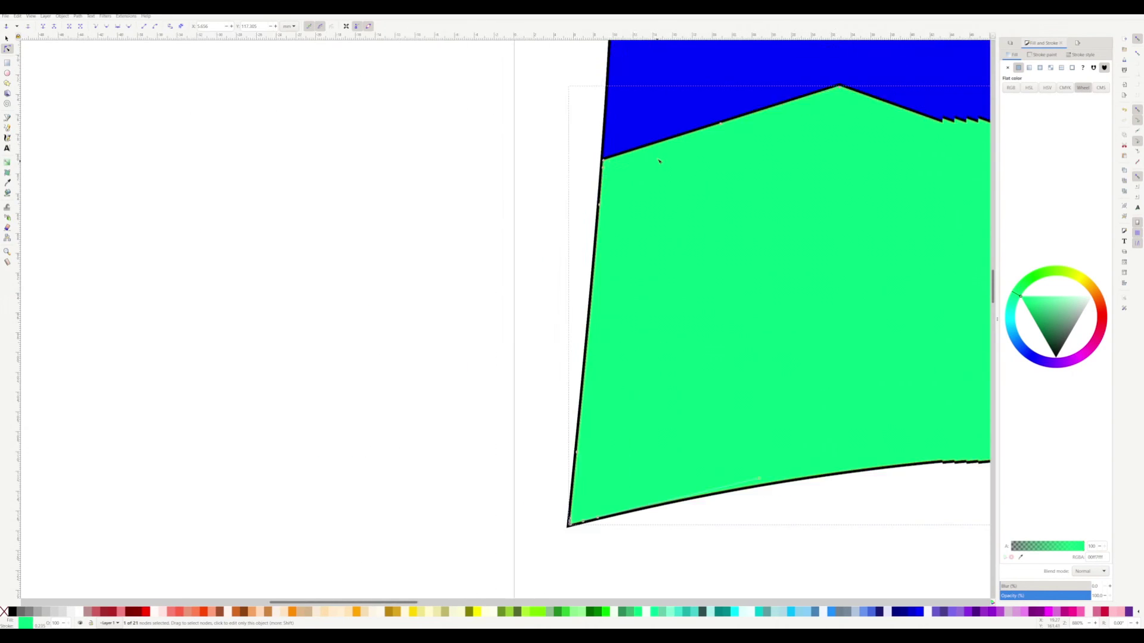
Step: Move the end node of the bottom-left green area's lower edge outward into the map's black outline
{"action": "scroll", "coordinate": [664, 347], "scroll_direction": "right", "scroll_amount": 5}
{"action": "scroll", "coordinate": [644, 453], "scroll_direction": "up", "scroll_amount": 7}
{"action": "scroll", "coordinate": [643, 421], "scroll_direction": "right", "scroll_amount": 10}
{"action": "scroll", "coordinate": [654, 421], "scroll_direction": "down", "scroll_amount": 7}
{"action": "scroll", "coordinate": [846, 444], "scroll_direction": "up", "scroll_amount": 8}
{"action": "double_click", "coordinate": [828, 359]}
{"action": "left_click_drag", "start_coordinate": [833, 362], "coordinate": [933, 394]}
{"action": "scroll", "coordinate": [801, 284], "scroll_direction": "down", "scroll_amount": 8}
{"action": "scroll", "coordinate": [401, 233], "scroll_direction": "down", "scroll_amount": 5}
Step: Clear the selection and bucket-fill the area enclosed in the map's bottom-right corner with green
{"action": "left_click", "coordinate": [7, 38]}
{"action": "left_click", "coordinate": [90, 108]}
{"action": "left_click", "coordinate": [7, 193]}
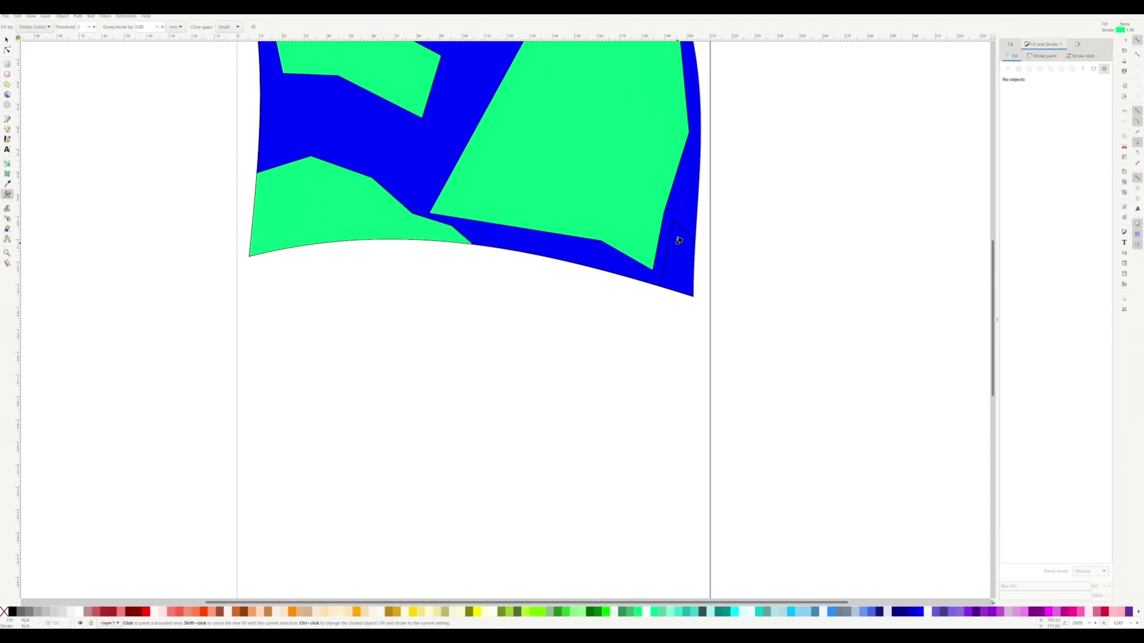
{"action": "left_click", "coordinate": [674, 262]}
{"action": "scroll", "coordinate": [689, 229], "scroll_direction": "up", "scroll_amount": 5}
Step: Lower the bottom-right green area to the bottom of the stack, followed by the blue map shape
{"action": "left_click", "coordinate": [7, 38]}
{"action": "left_click", "coordinate": [137, 26]}
{"action": "left_click", "coordinate": [417, 465]}
{"action": "left_click", "coordinate": [137, 26]}
Step: Move the bottom-right green area's top node and lower corner nodes outward so they sit under the black outlines
{"action": "double_click", "coordinate": [622, 286]}
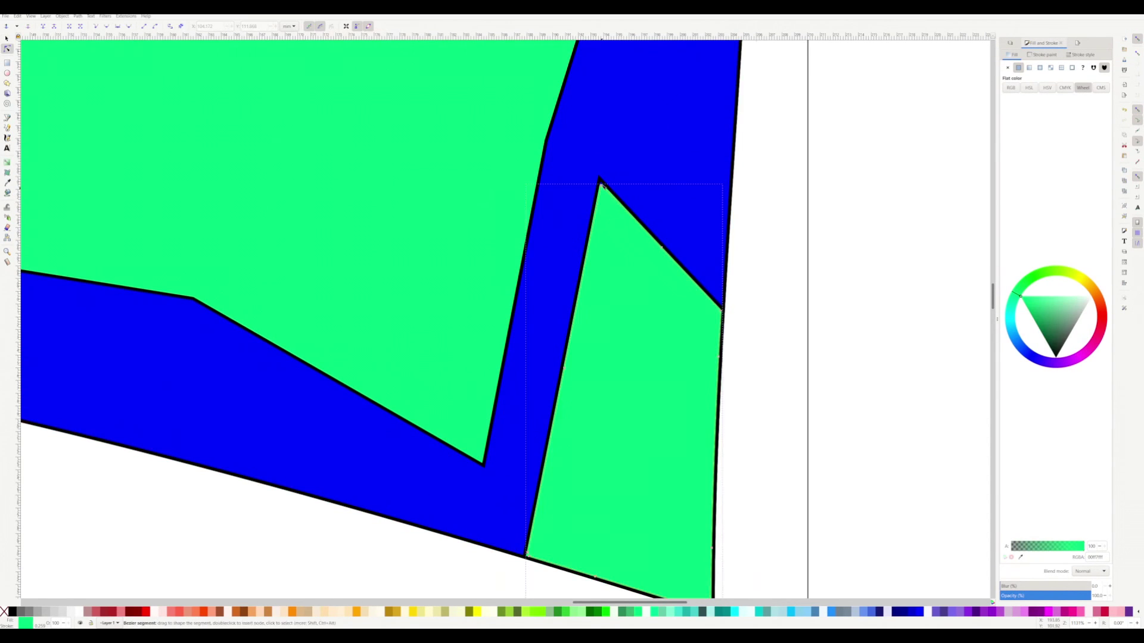
{"action": "scroll", "coordinate": [602, 189], "scroll_direction": "up", "scroll_amount": 6}
{"action": "left_click_drag", "start_coordinate": [601, 178], "coordinate": [592, 165]}
{"action": "scroll", "coordinate": [587, 156], "scroll_direction": "down", "scroll_amount": 7}
{"action": "scroll", "coordinate": [550, 400], "scroll_direction": "up", "scroll_amount": 2}
{"action": "scroll", "coordinate": [543, 408], "scroll_direction": "up", "scroll_amount": 5}
{"action": "left_click_drag", "start_coordinate": [373, 376], "coordinate": [364, 384]}
{"action": "scroll", "coordinate": [366, 384], "scroll_direction": "down", "scroll_amount": 5}
{"action": "scroll", "coordinate": [518, 362], "scroll_direction": "up", "scroll_amount": 5}
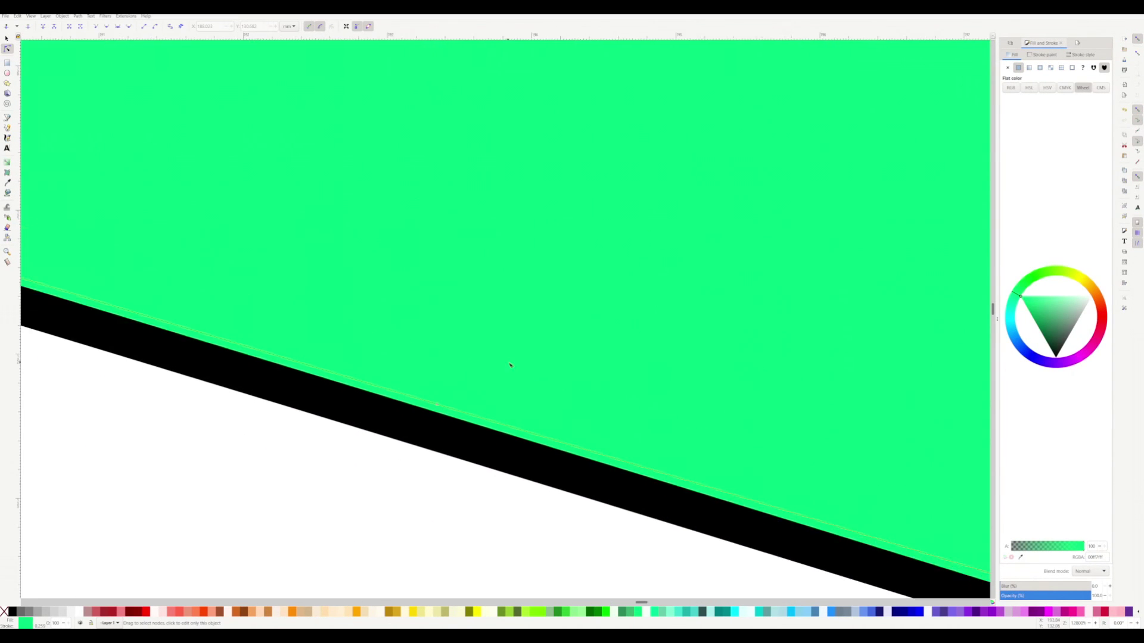
{"action": "scroll", "coordinate": [519, 362], "scroll_direction": "down", "scroll_amount": 5}
{"action": "scroll", "coordinate": [805, 406], "scroll_direction": "up", "scroll_amount": 4}
{"action": "left_click_drag", "start_coordinate": [794, 418], "coordinate": [807, 438]}
{"action": "scroll", "coordinate": [807, 429], "scroll_direction": "down", "scroll_amount": 4}
{"action": "scroll", "coordinate": [807, 362], "scroll_direction": "down", "scroll_amount": 5}
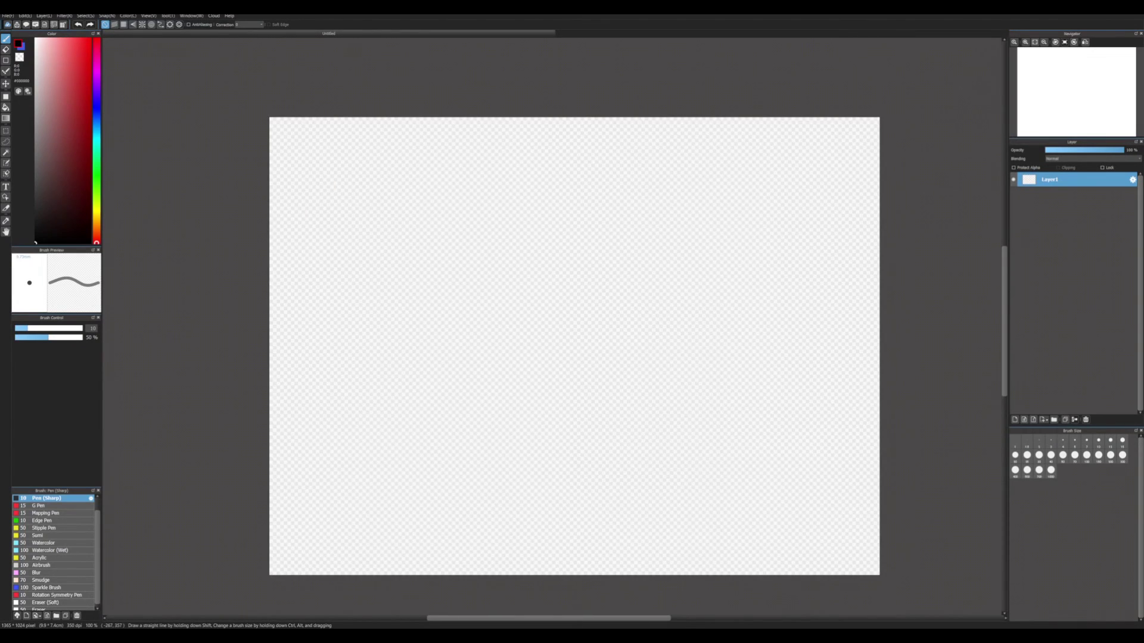
Step: Switch to the painting program and sketch a boot's shaft, oval opening, instep and bottom line with the Pen (Sharp) brush
{"action": "scroll", "coordinate": [337, 266], "scroll_direction": "up", "scroll_amount": 5}
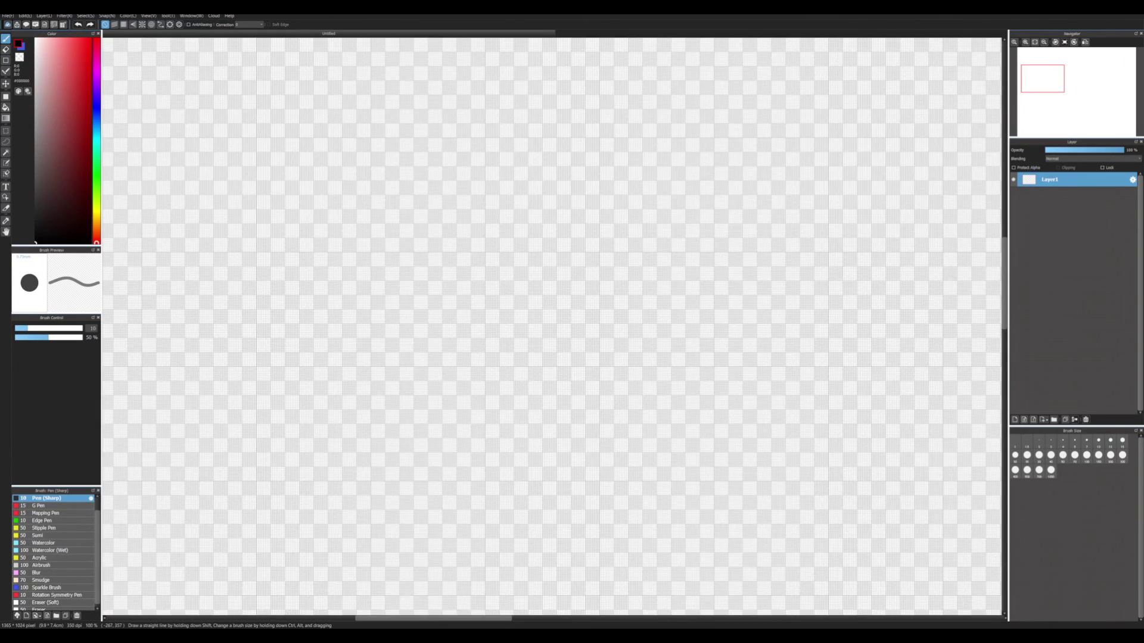
{"action": "scroll", "coordinate": [369, 209], "scroll_direction": "down", "scroll_amount": 4}
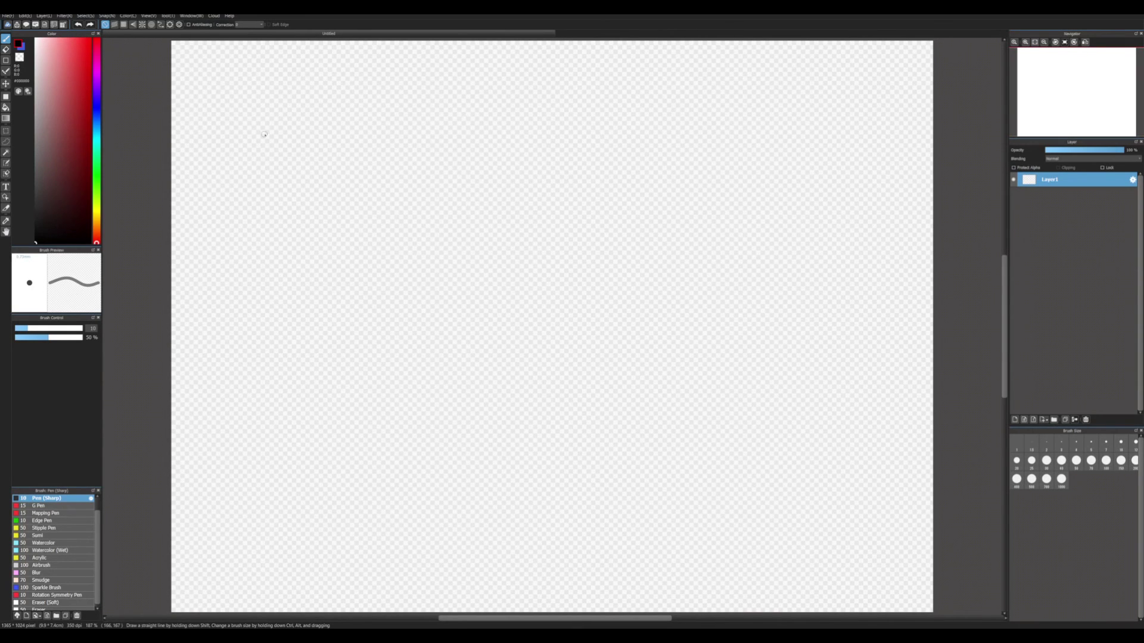
{"action": "mouse_move", "coordinate": [301, 244]}
{"action": "left_mouse_down"}
{"action": "mouse_move", "coordinate": [305, 503]}
{"action": "mouse_move", "coordinate": [390, 507]}
{"action": "left_mouse_up"}
{"action": "left_click_drag", "start_coordinate": [301, 498], "coordinate": [509, 496]}
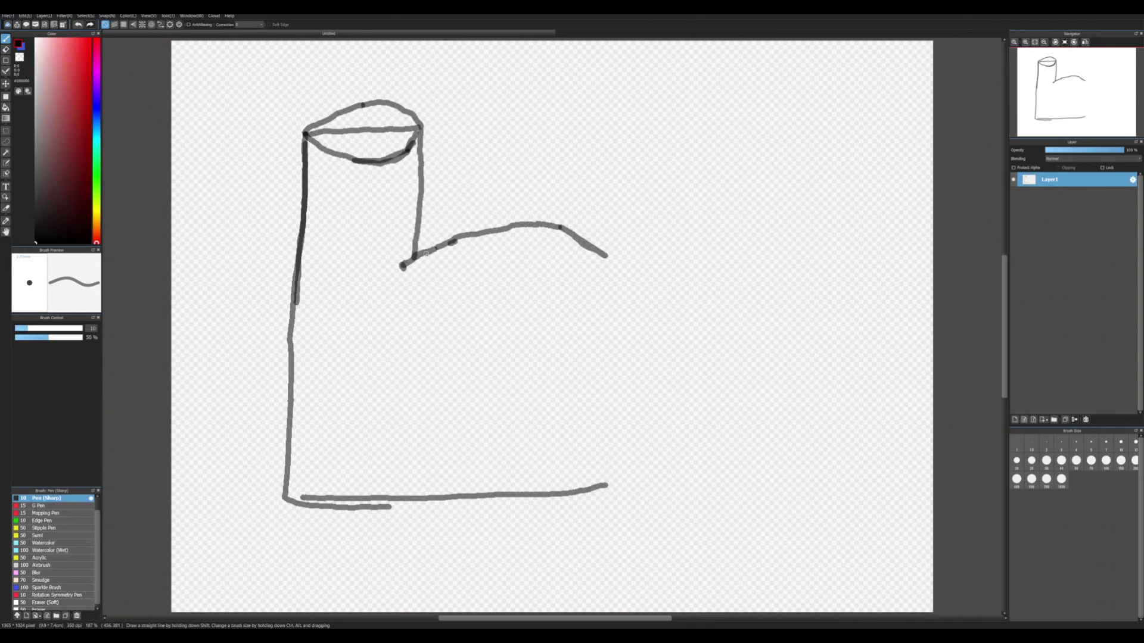
Step: Close the boot sketch with a horizontal sole line and curved toe, and erase the stray mark at the ankle
{"action": "left_click_drag", "start_coordinate": [585, 374], "coordinate": [292, 382]}
{"action": "left_click", "coordinate": [636, 278]}
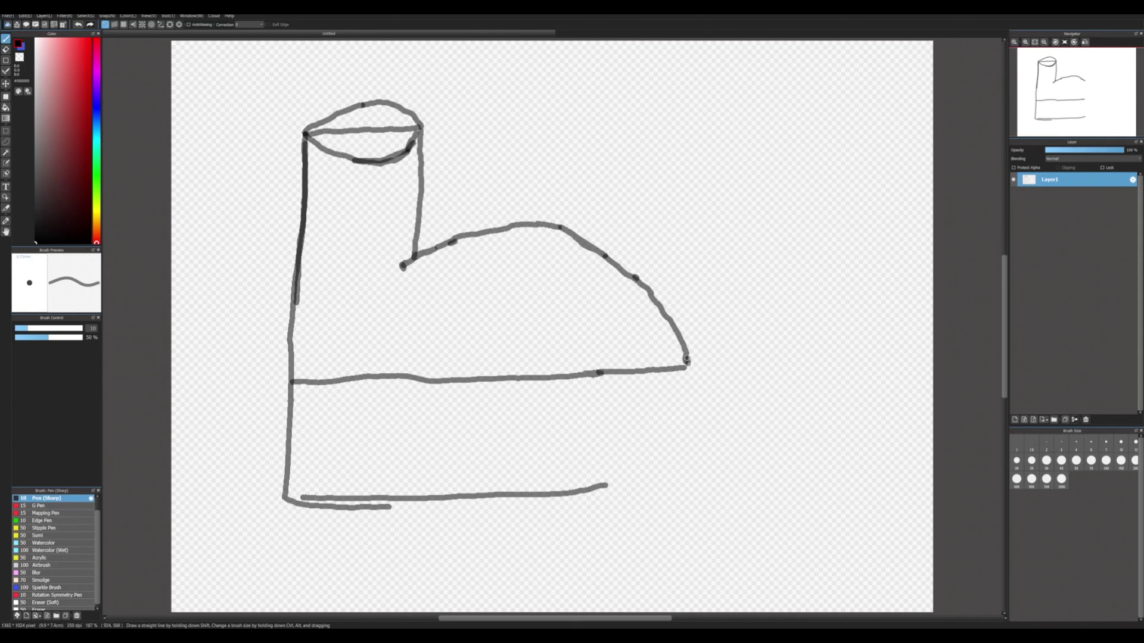
{"action": "key", "text": "e"}
{"action": "left_click_drag", "start_coordinate": [403, 268], "coordinate": [414, 256]}
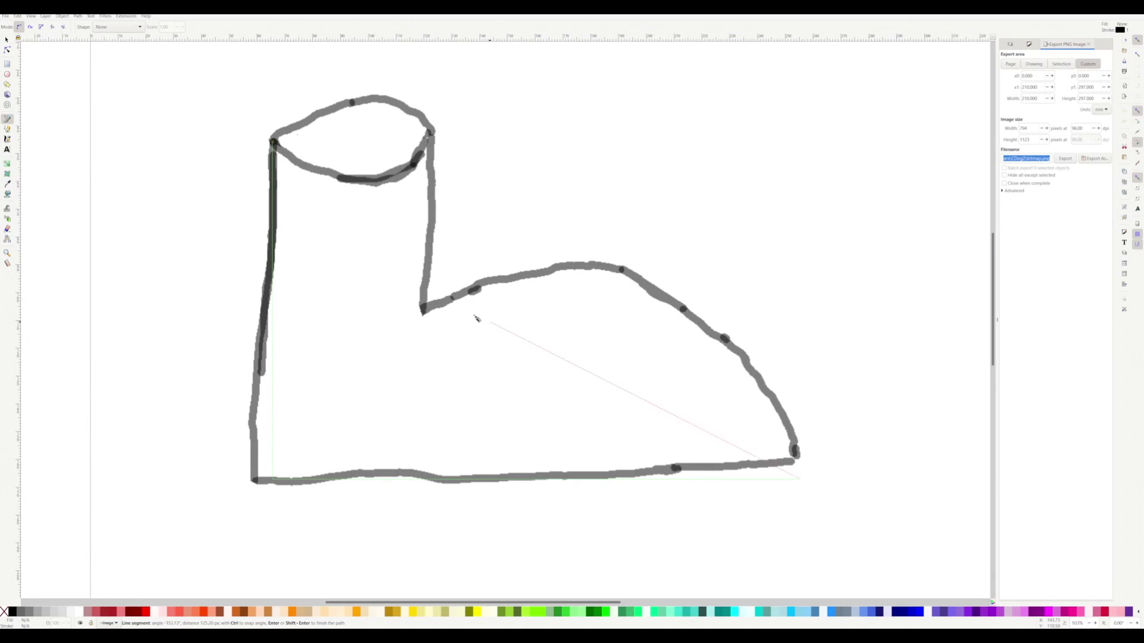
Step: Close the boot path in Inkscape over the imported sketch and bend its top and instep segments into curves
{"action": "left_click", "coordinate": [423, 310]}
{"action": "left_click", "coordinate": [273, 142]}
{"action": "left_click", "coordinate": [7, 50]}
{"action": "left_click_drag", "start_coordinate": [349, 137], "coordinate": [371, 98]}
{"action": "left_click_drag", "start_coordinate": [613, 393], "coordinate": [659, 276]}
Step: Draw a line across the boot's opening and bend it downward along the sketched lower rim
{"action": "left_click", "coordinate": [7, 118]}
{"action": "scroll", "coordinate": [311, 139], "scroll_direction": "up", "scroll_amount": 2}
{"action": "left_click", "coordinate": [232, 143]}
{"action": "double_click", "coordinate": [537, 125]}
{"action": "left_click", "coordinate": [7, 48]}
{"action": "mouse_move", "coordinate": [391, 132]}
{"action": "left_mouse_down"}
{"action": "mouse_move", "coordinate": [438, 223]}
{"action": "mouse_move", "coordinate": [411, 226]}
{"action": "left_mouse_up"}
{"action": "scroll", "coordinate": [379, 177], "scroll_direction": "down", "scroll_amount": 2}
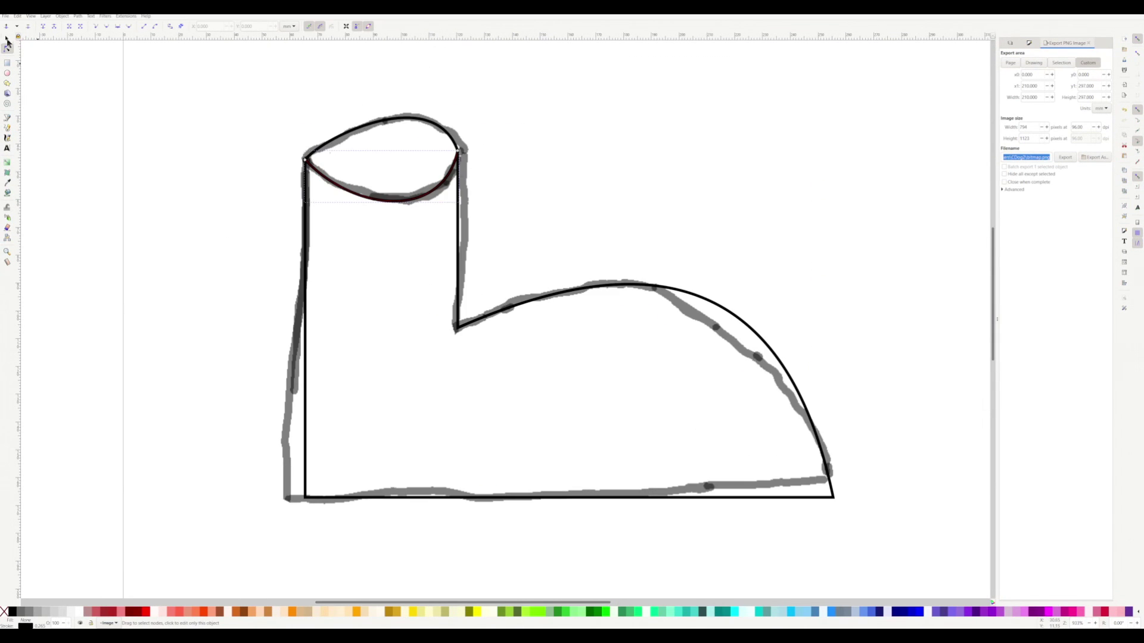
Step: Give the boot outline a flat light peach fill
{"action": "left_click", "coordinate": [7, 39]}
{"action": "left_click", "coordinate": [306, 238]}
{"action": "left_click", "coordinate": [1029, 43]}
{"action": "left_click", "coordinate": [1019, 68]}
{"action": "left_click", "coordinate": [323, 612]}
Step: Bucket-fill the boot's opening and change its fill to a deeper orange
{"action": "scroll", "coordinate": [396, 161], "scroll_direction": "up", "scroll_amount": 2}
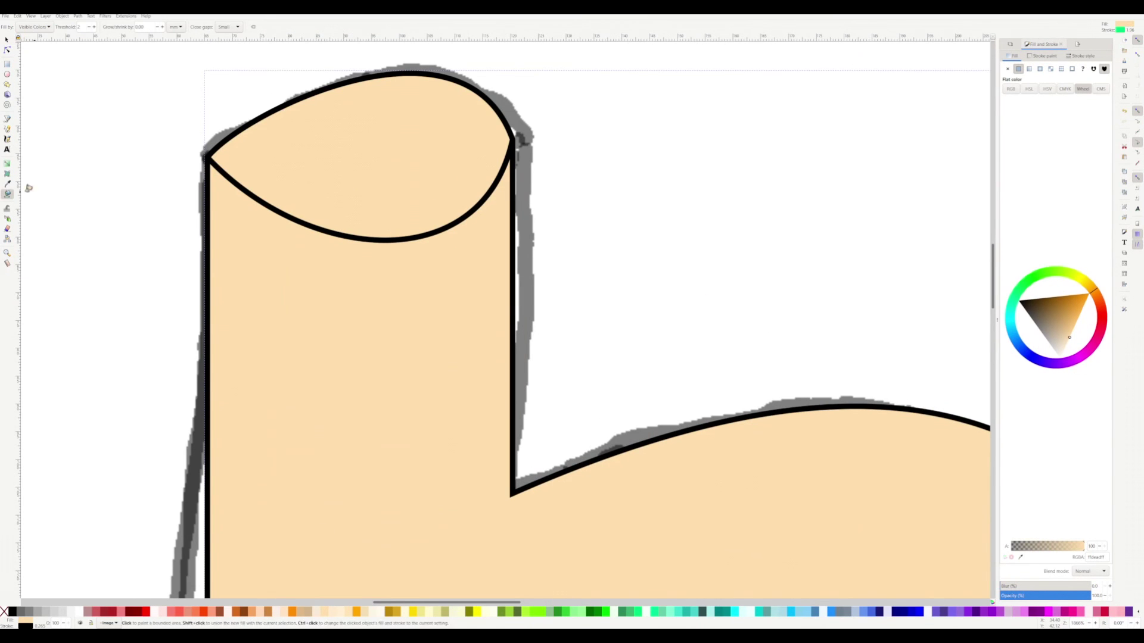
{"action": "left_click", "coordinate": [7, 51]}
{"action": "left_click_drag", "start_coordinate": [1069, 337], "coordinate": [1077, 320]}
Step: Give the opening's fill shape a flat stroke in the same orange, sampled from its fill
{"action": "left_click", "coordinate": [1042, 55]}
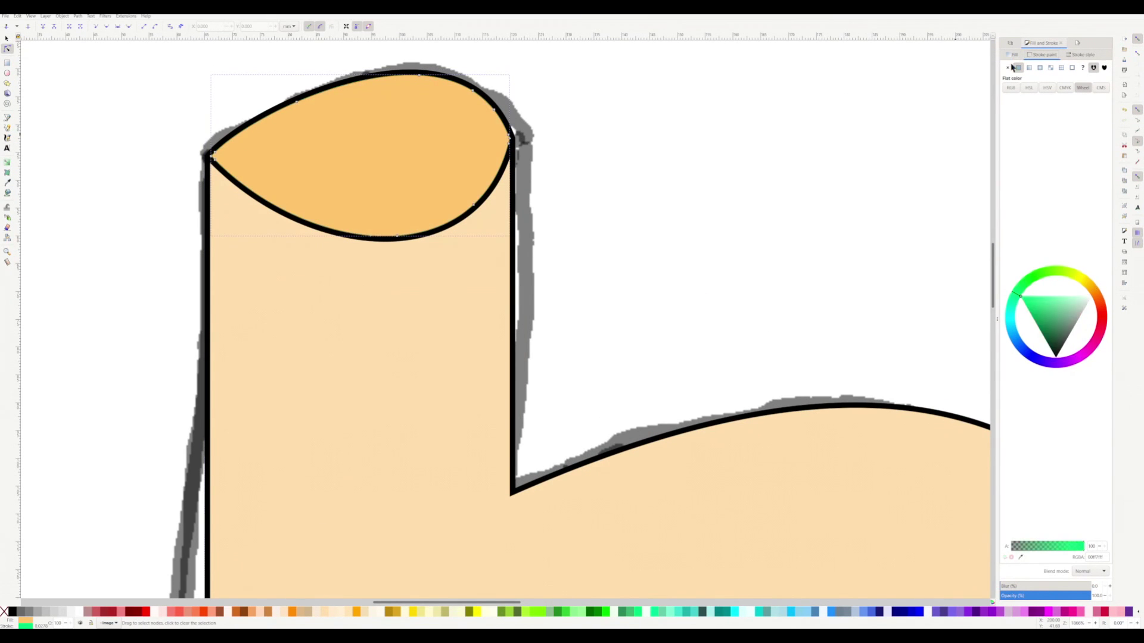
{"action": "left_click", "coordinate": [1008, 67]}
{"action": "scroll", "coordinate": [214, 151], "scroll_direction": "up", "scroll_amount": 8}
{"action": "left_click", "coordinate": [1019, 68]}
{"action": "left_click", "coordinate": [1021, 558]}
{"action": "left_click", "coordinate": [752, 379]}
{"action": "scroll", "coordinate": [752, 379], "scroll_direction": "down", "scroll_amount": 9}
{"action": "scroll", "coordinate": [900, 337], "scroll_direction": "up", "scroll_amount": 9}
{"action": "scroll", "coordinate": [897, 327], "scroll_direction": "down", "scroll_amount": 5}
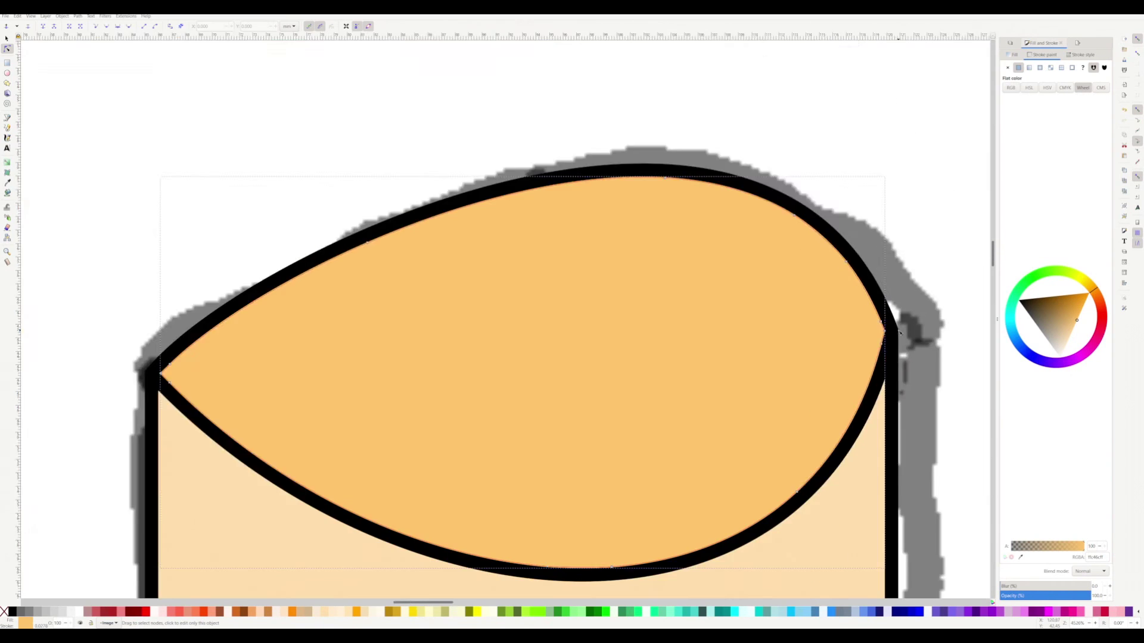
{"action": "scroll", "coordinate": [128, 374], "scroll_direction": "up", "scroll_amount": 5}
{"action": "scroll", "coordinate": [327, 387], "scroll_direction": "down", "scroll_amount": 5}
Step: Duplicate the boot shape and remove the copy's fill so only its black outline overlays the artwork
{"action": "left_click", "coordinate": [7, 39]}
{"action": "left_click", "coordinate": [314, 403]}
{"action": "left_click", "coordinate": [1124, 172]}
{"action": "left_click", "coordinate": [1013, 55]}
{"action": "left_click", "coordinate": [1008, 68]}
{"action": "scroll", "coordinate": [339, 384], "scroll_direction": "up", "scroll_amount": 3}
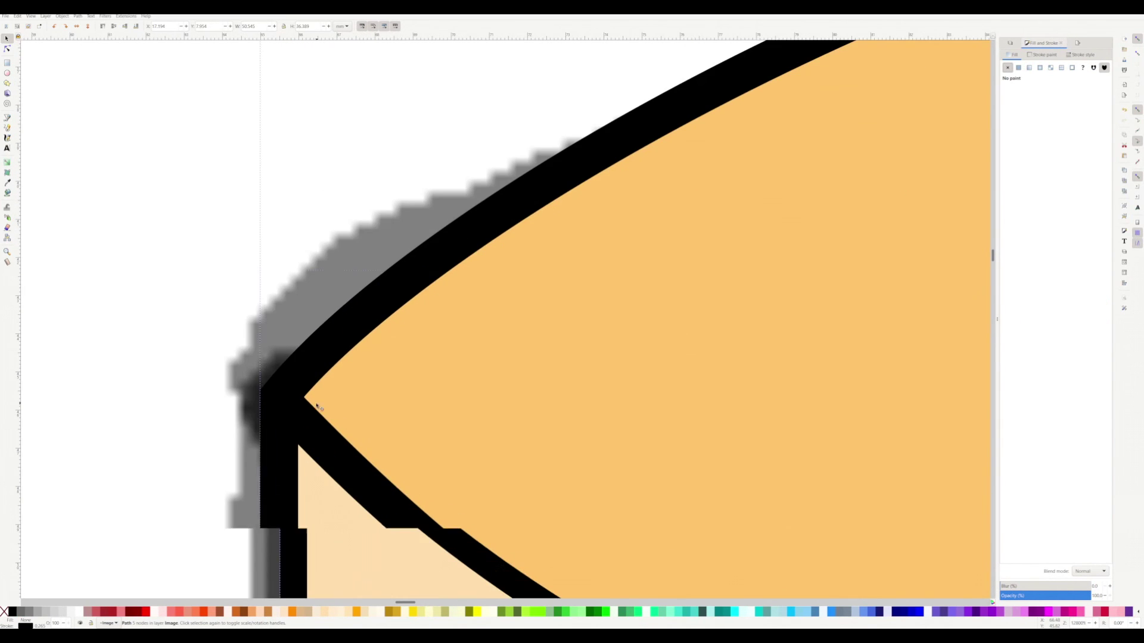